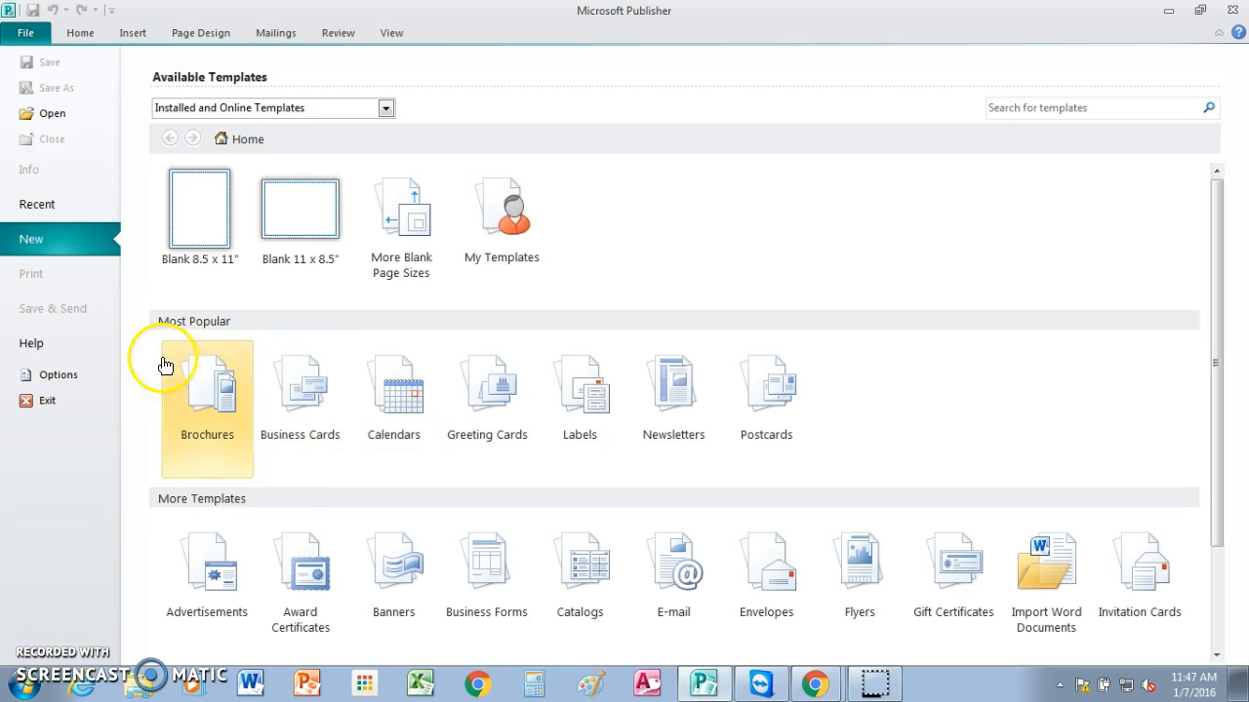
# Step: Create a greeting card from the blank 1/2 A4 Side Fold size and accept the automatic insertion of three pages
pyautogui.click(495, 393)
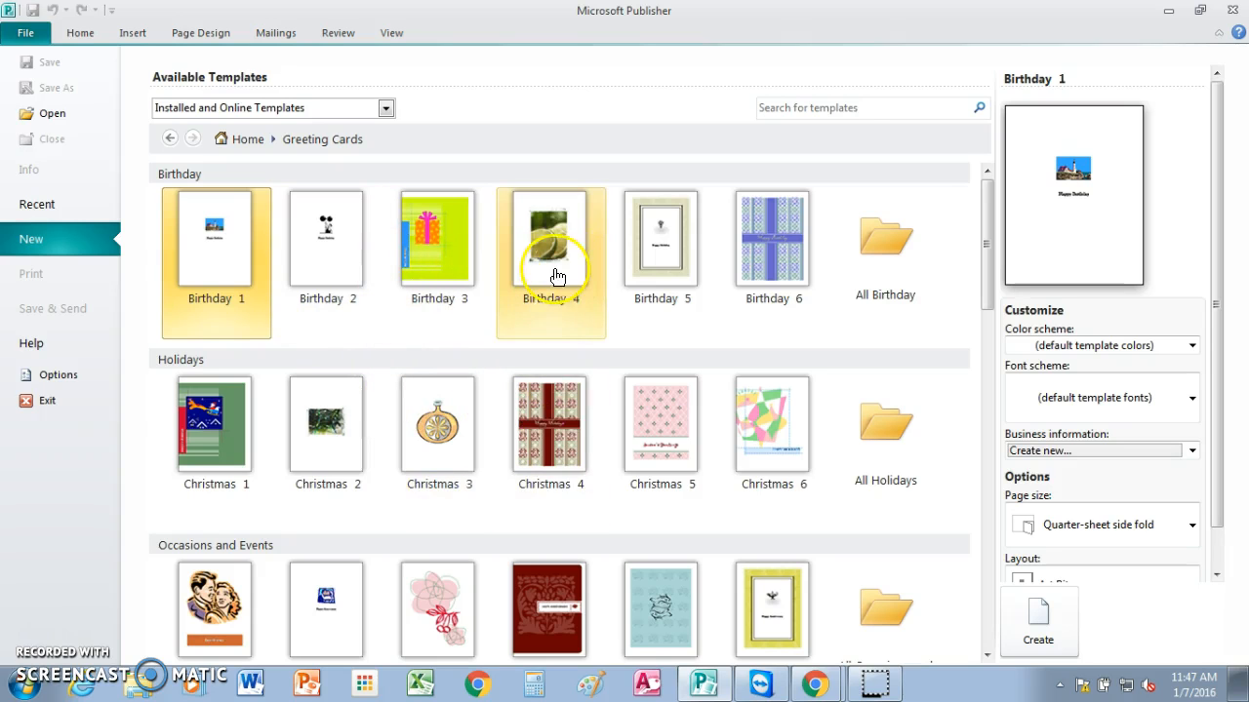
pyautogui.moveTo(985, 254); pyautogui.dragTo(989, 480)
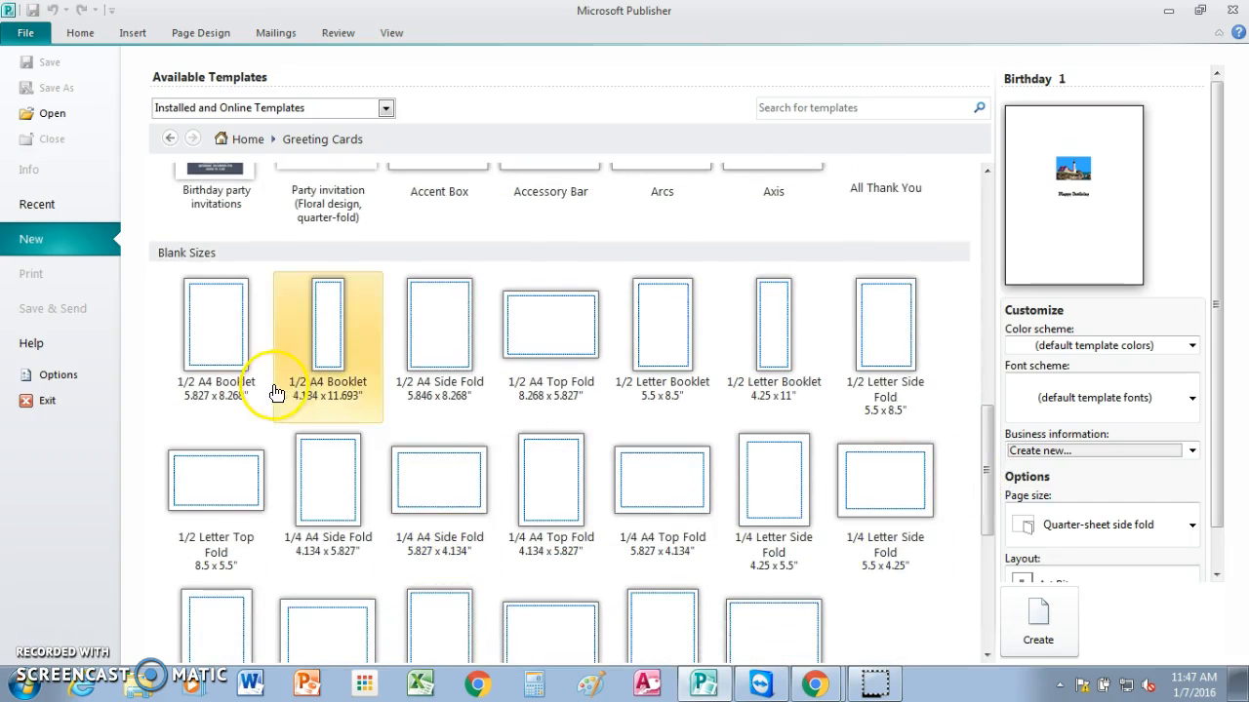
pyautogui.click(438, 420)
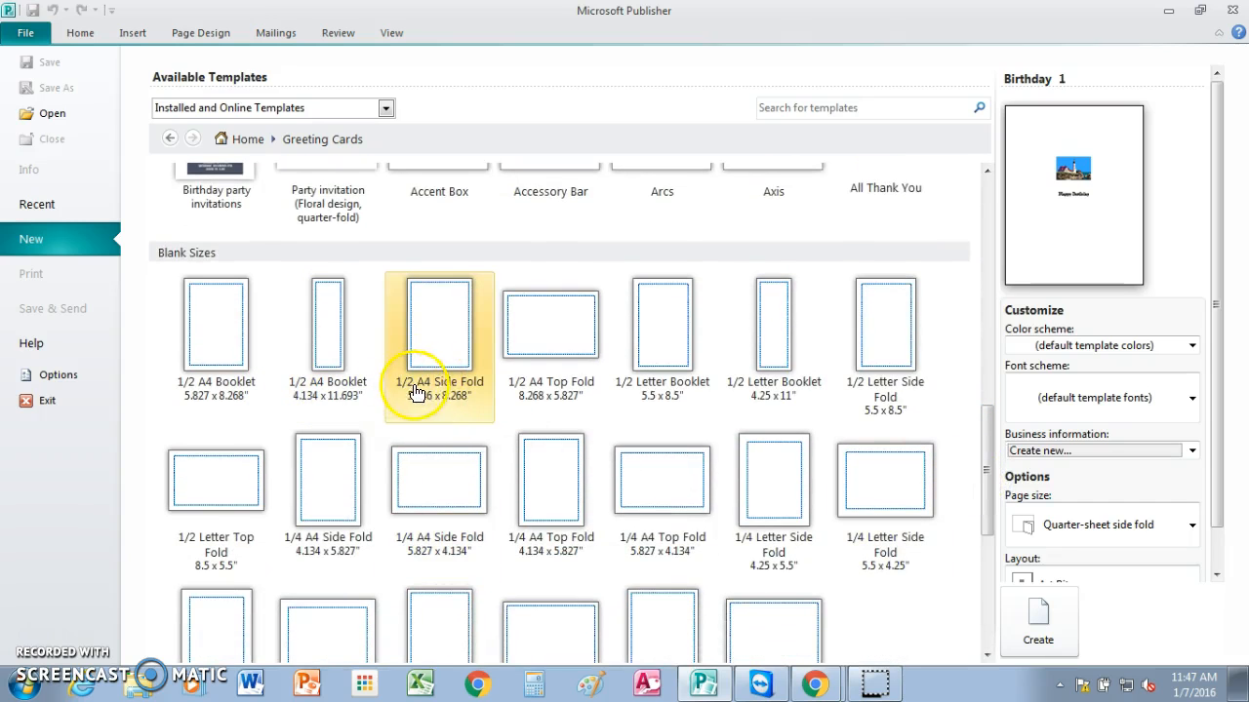
pyautogui.click(448, 339)
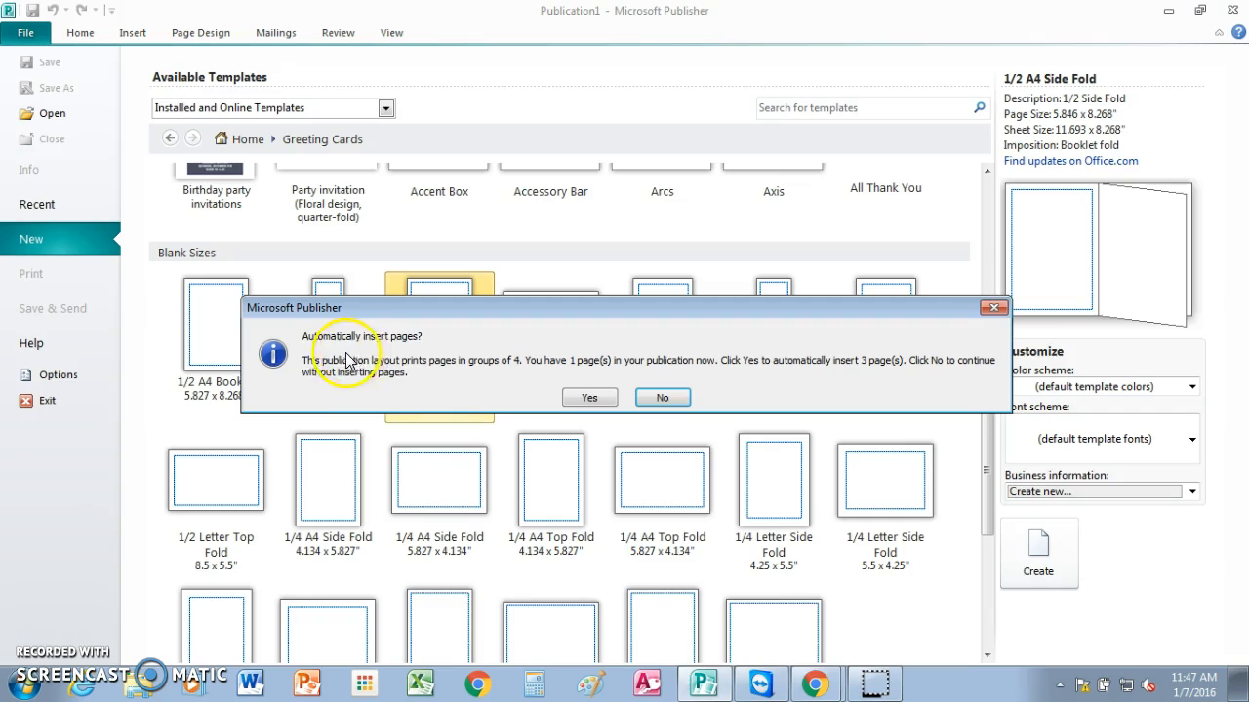
pyautogui.click(589, 400)
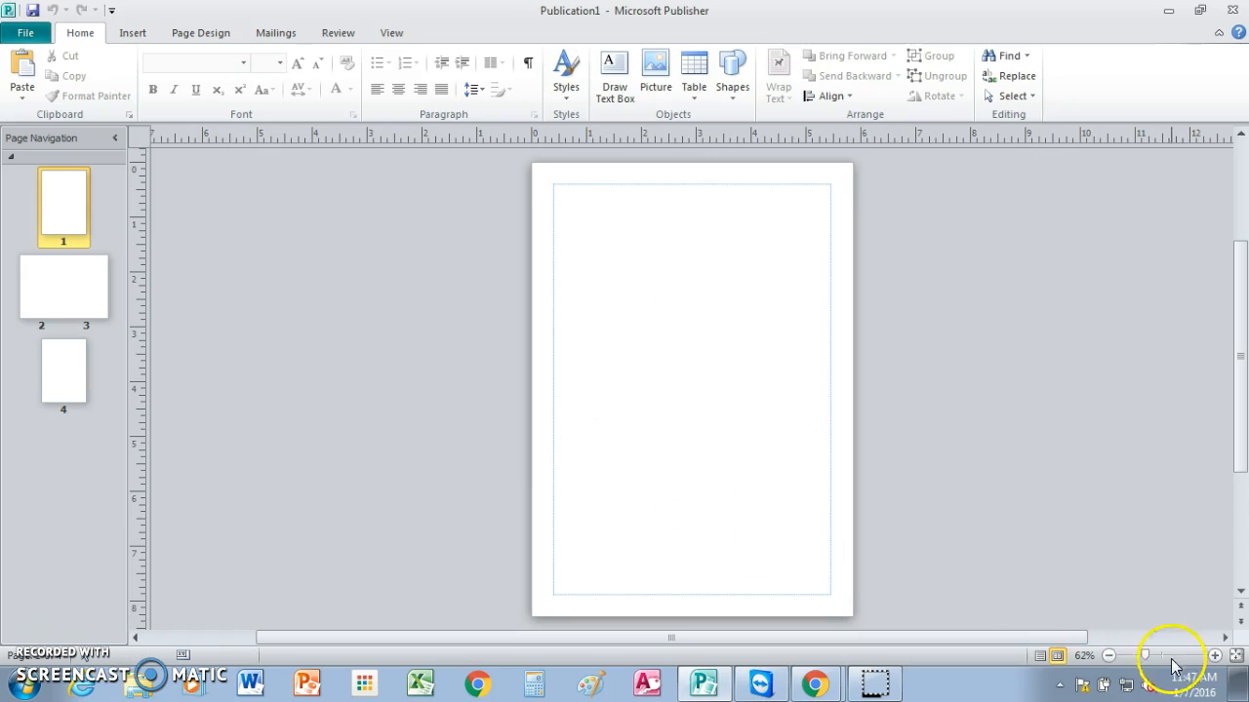
pyautogui.moveTo(1148, 660); pyautogui.dragTo(1154, 661)
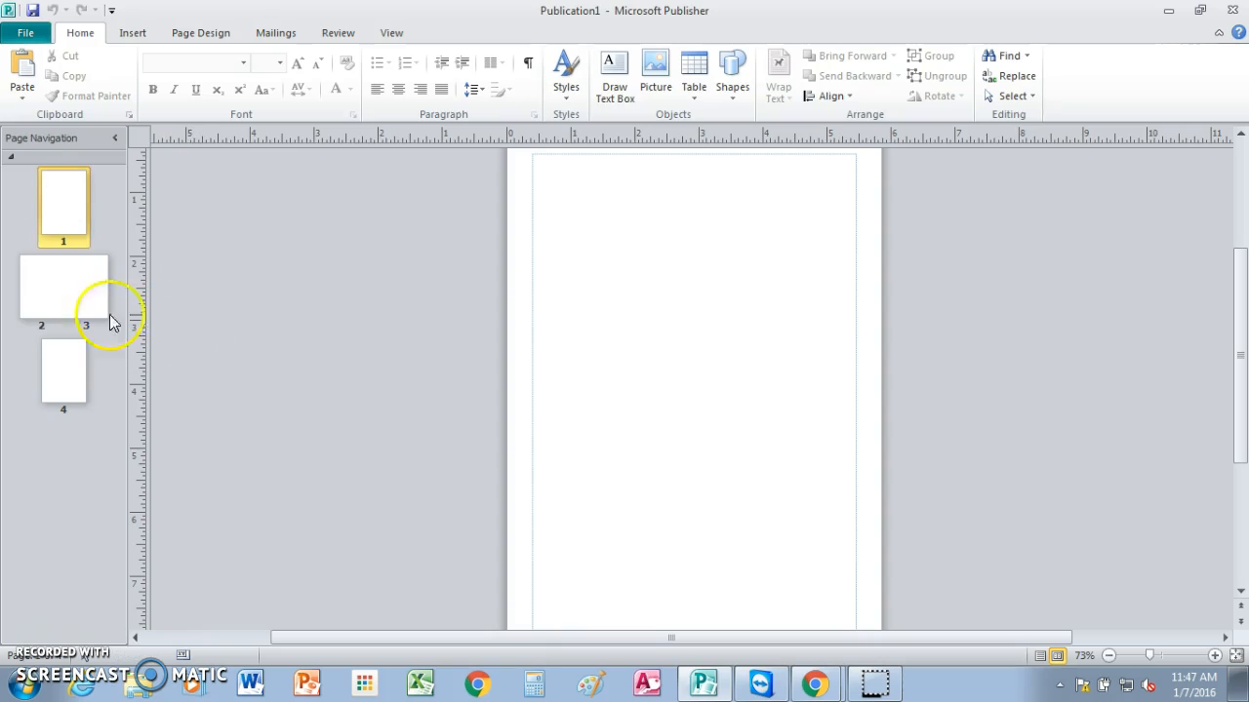
pyautogui.click(35, 285)
pyautogui.click(48, 207)
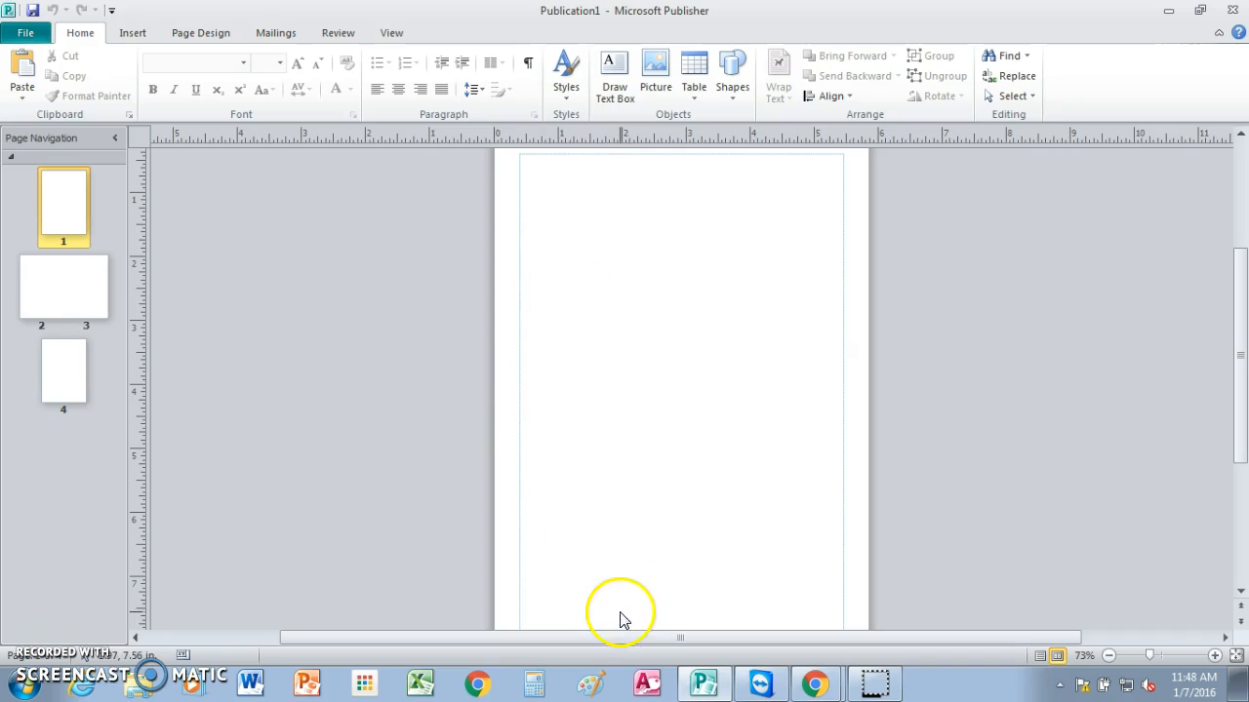
# Step: Switch to Chrome, open Google Images in a new tab, and search for groundhog
pyautogui.moveTo(816, 688)
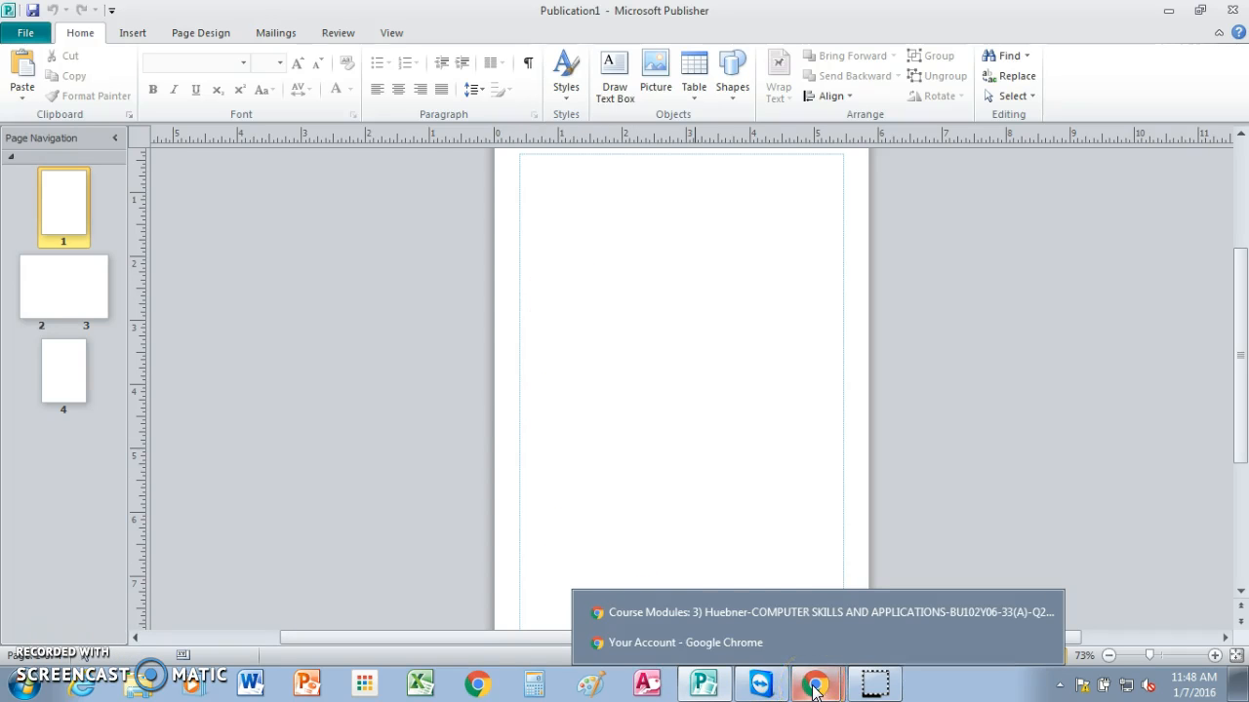
pyautogui.click(794, 623)
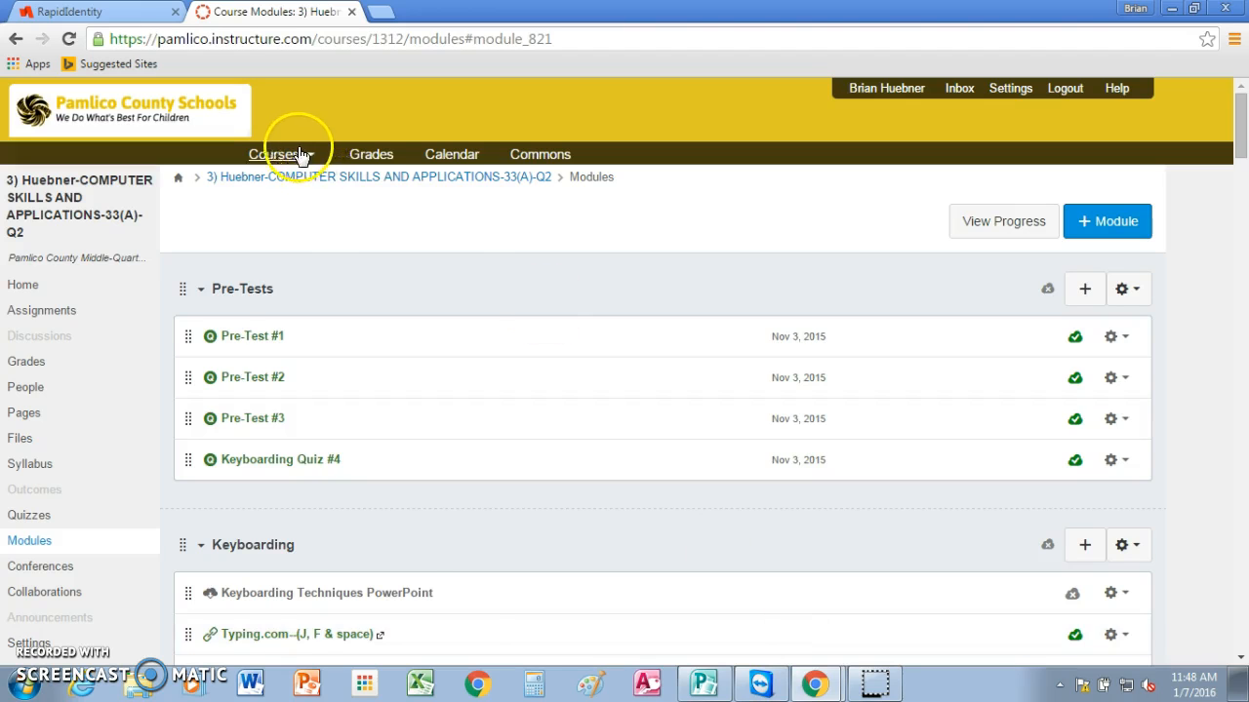
pyautogui.click(380, 12)
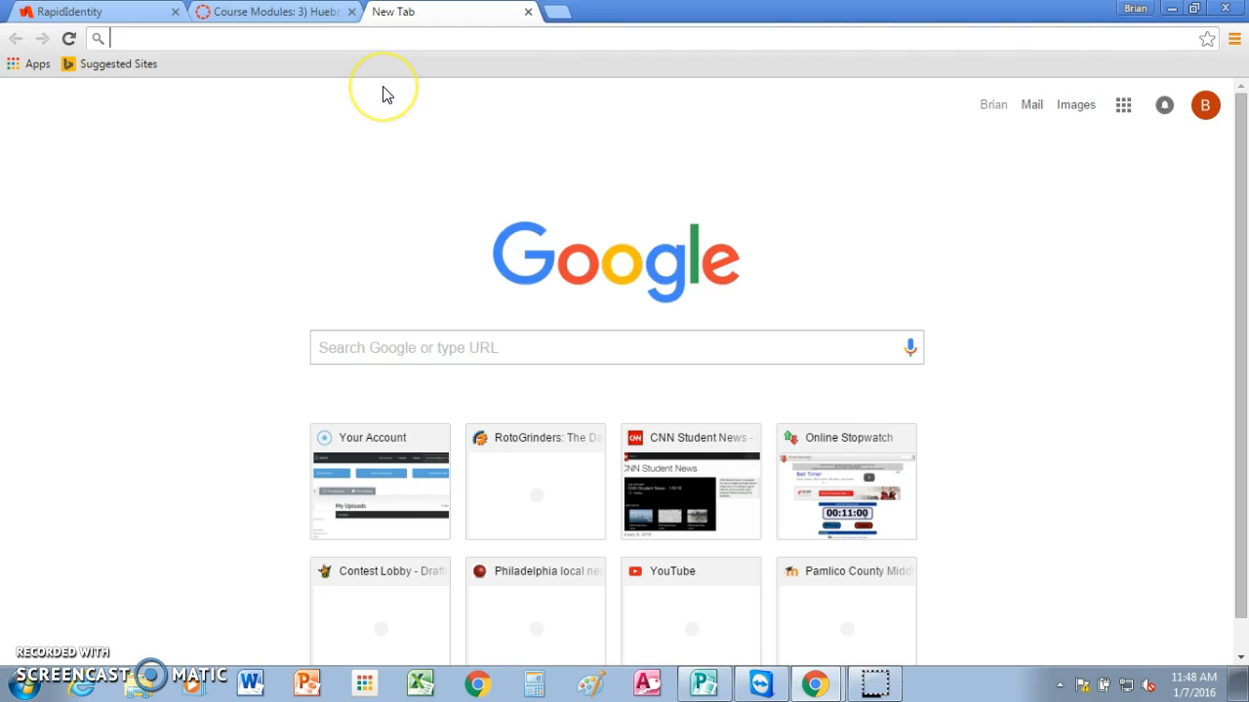
pyautogui.write('go')
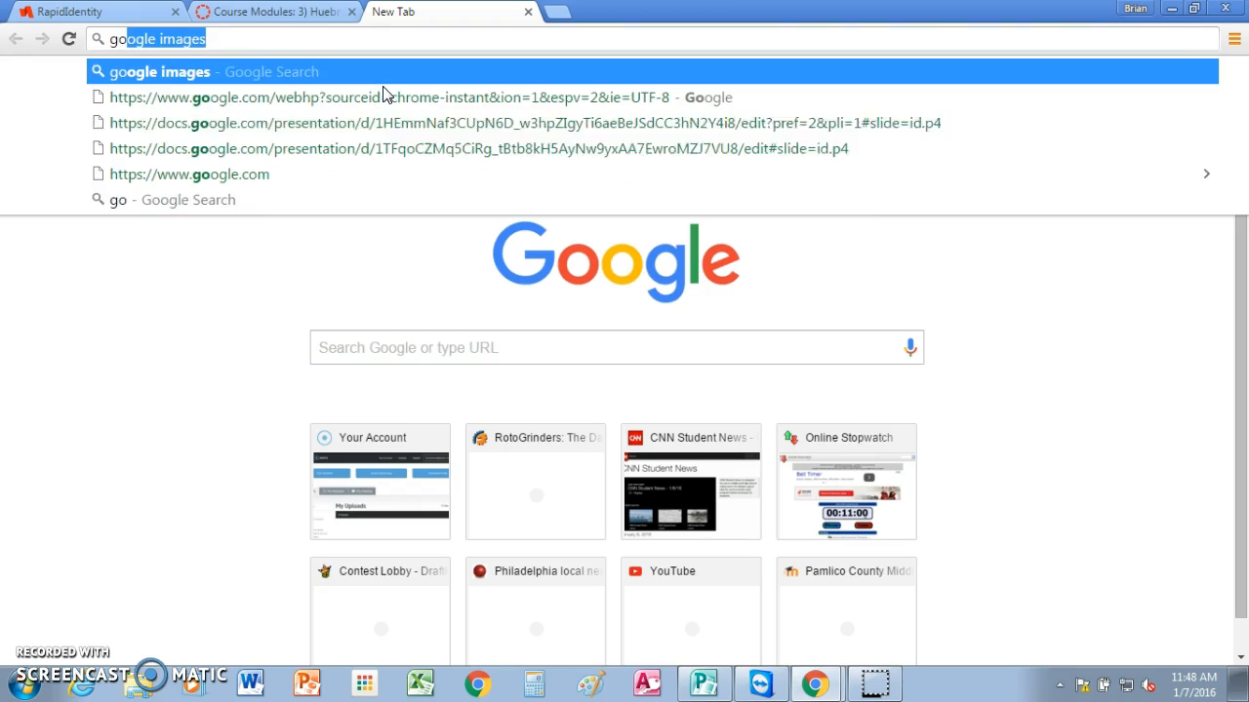
pyautogui.press('Return')
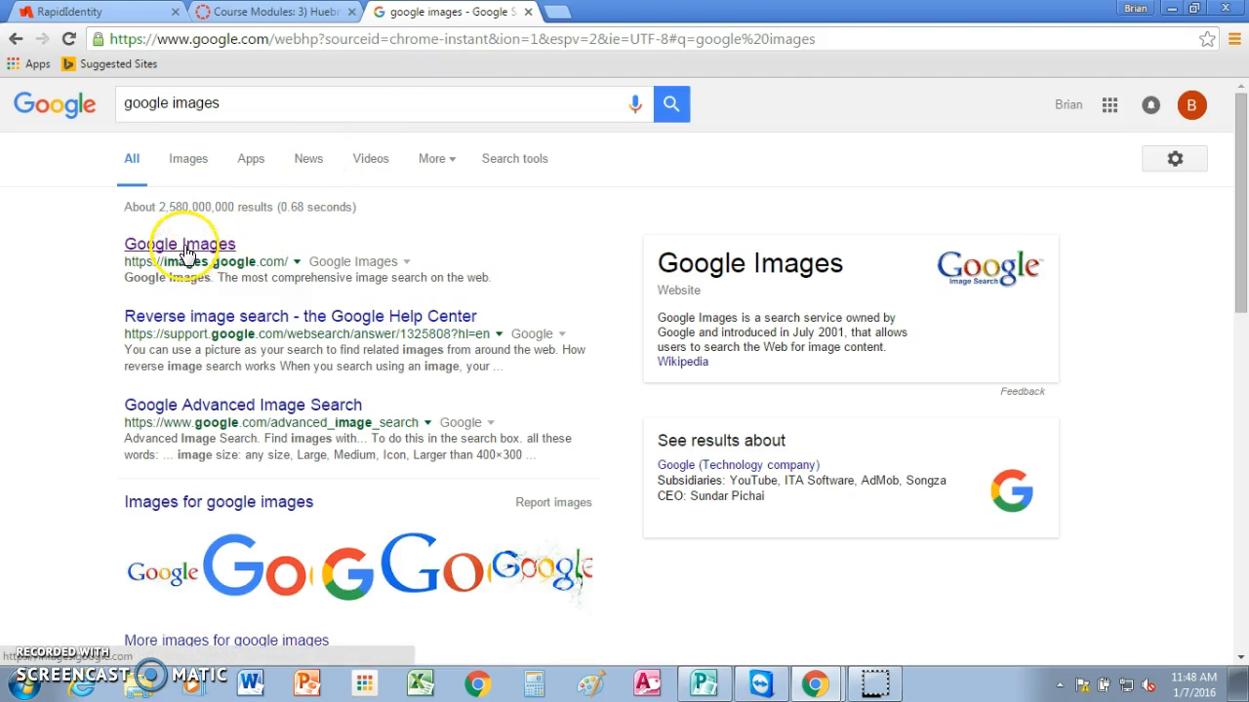
pyautogui.click(183, 246)
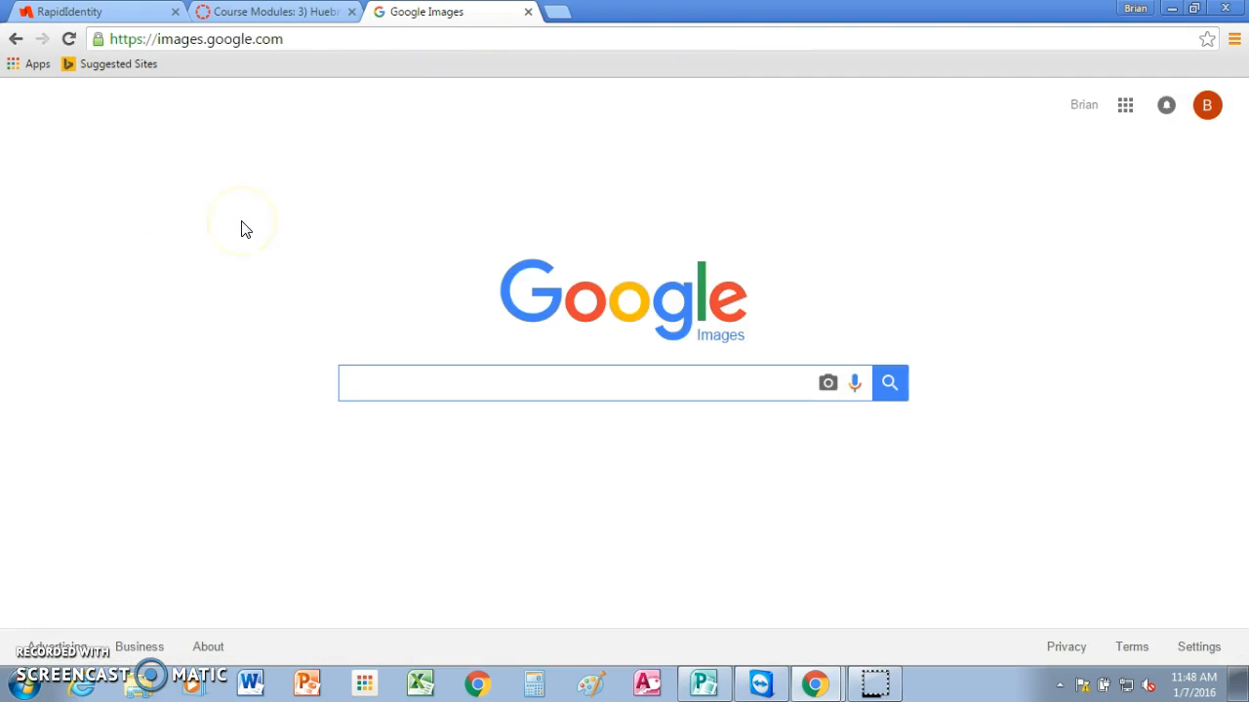
pyautogui.write('ground')
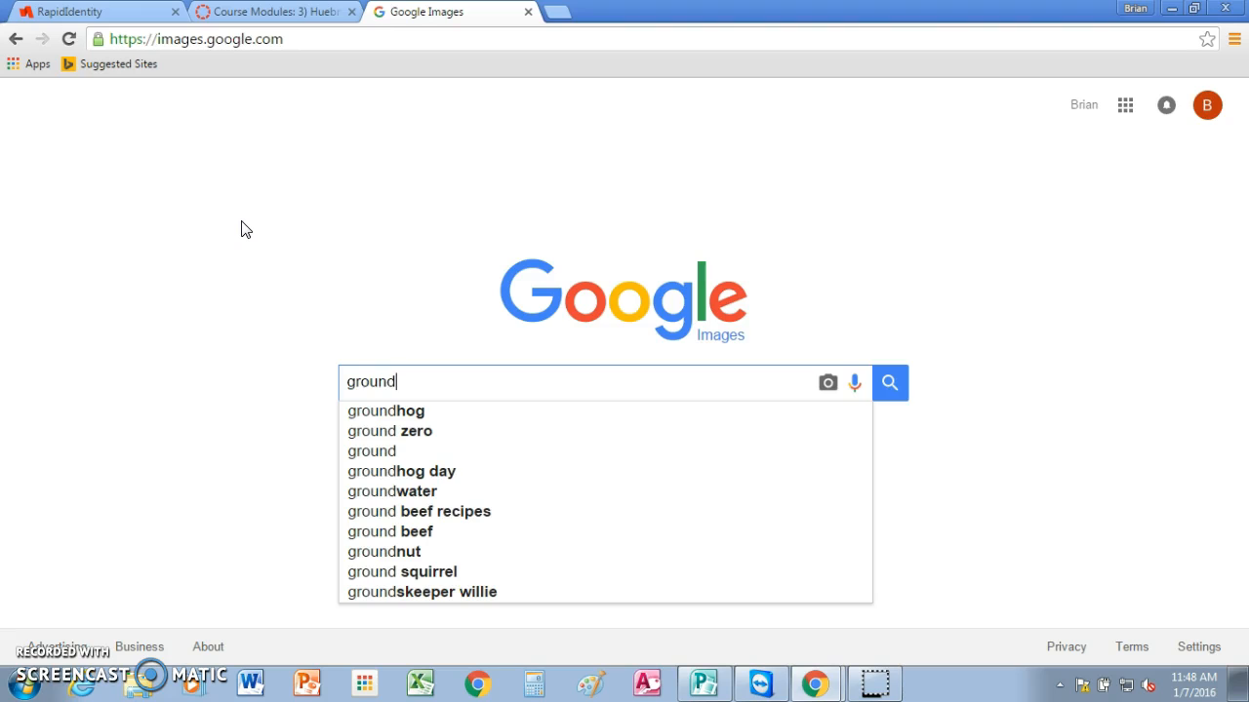
pyautogui.click(385, 411)
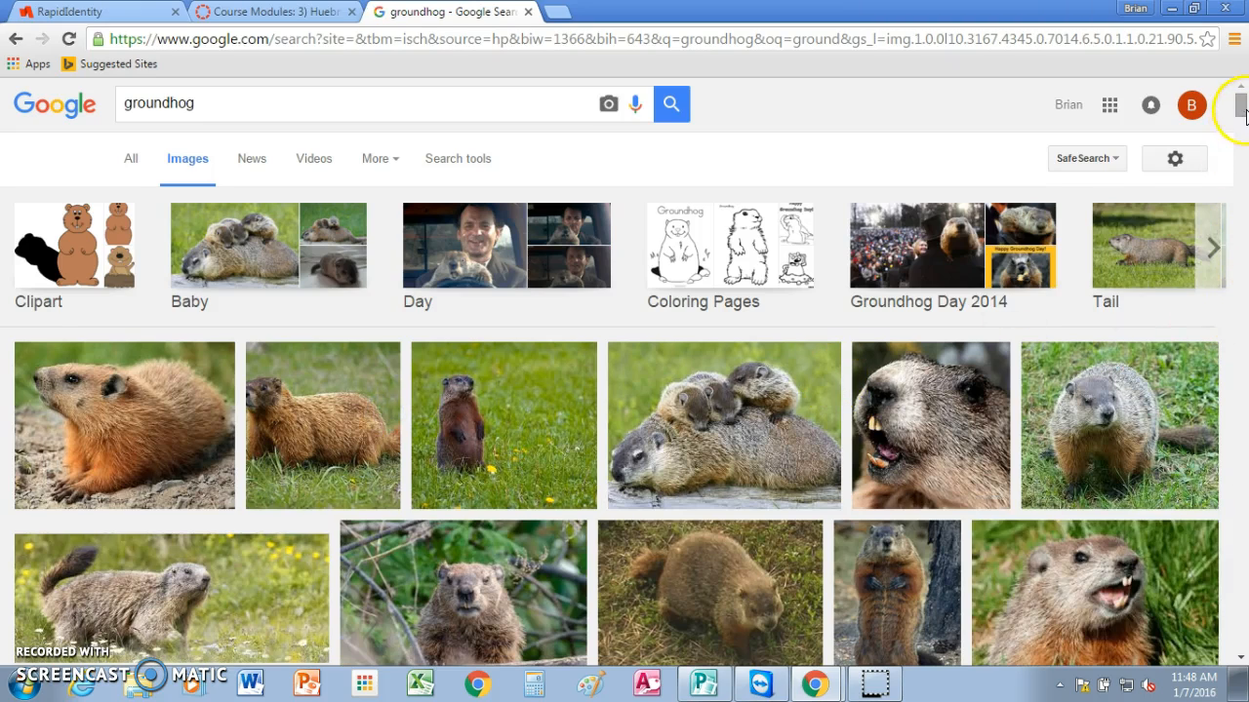
# Step: Save the picture of the groundhog peeking out of its burrow as "ground hog1" in the Desktop Publishing folder
pyautogui.moveTo(1242, 110); pyautogui.dragTo(1242, 136)
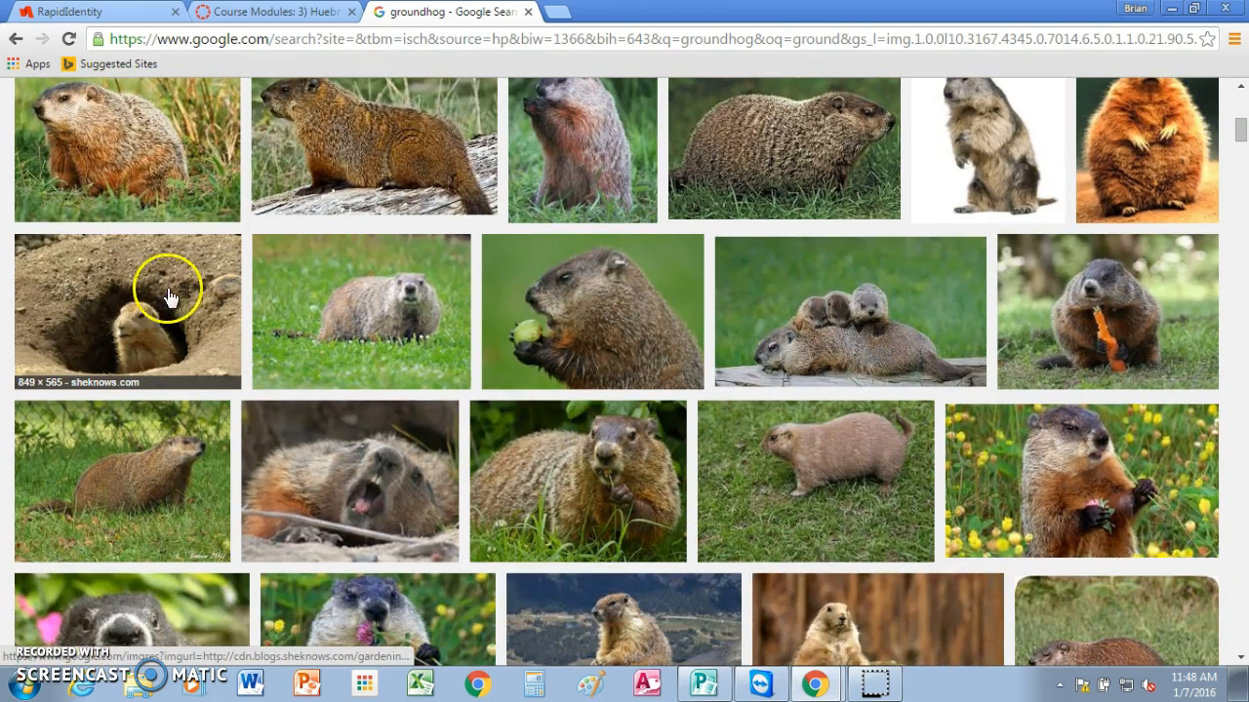
pyautogui.rightClick(116, 274)
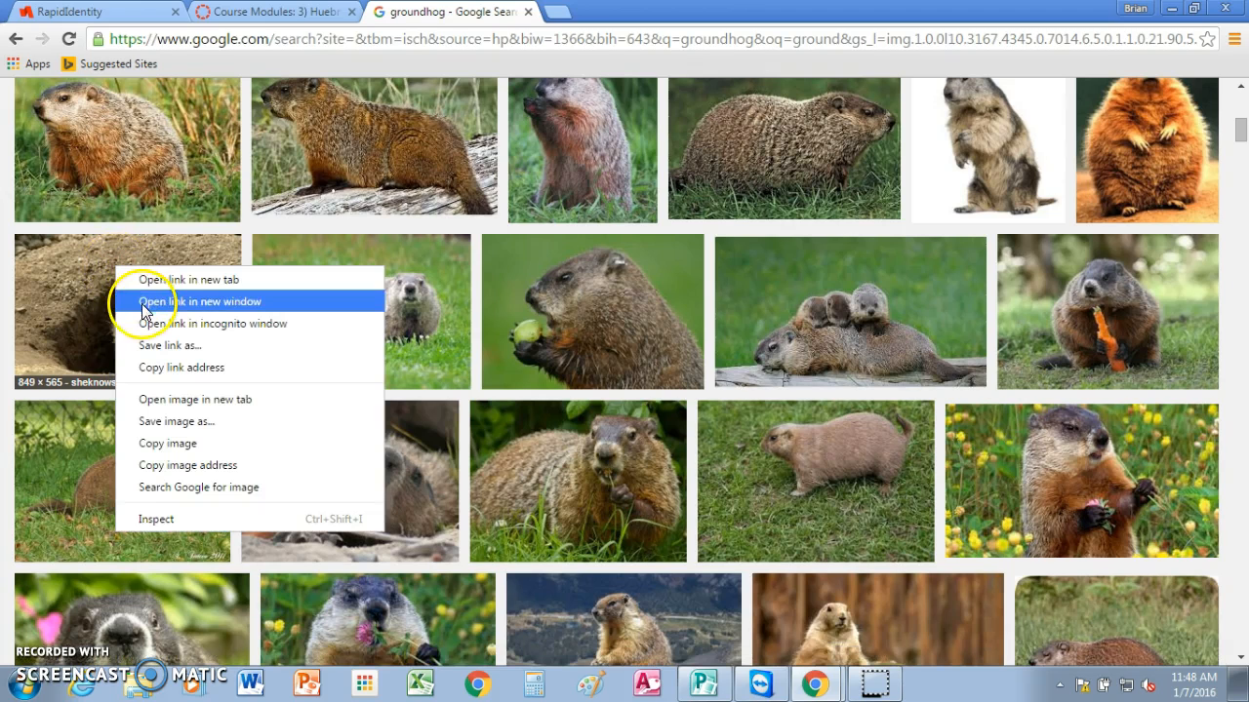
pyautogui.click(184, 421)
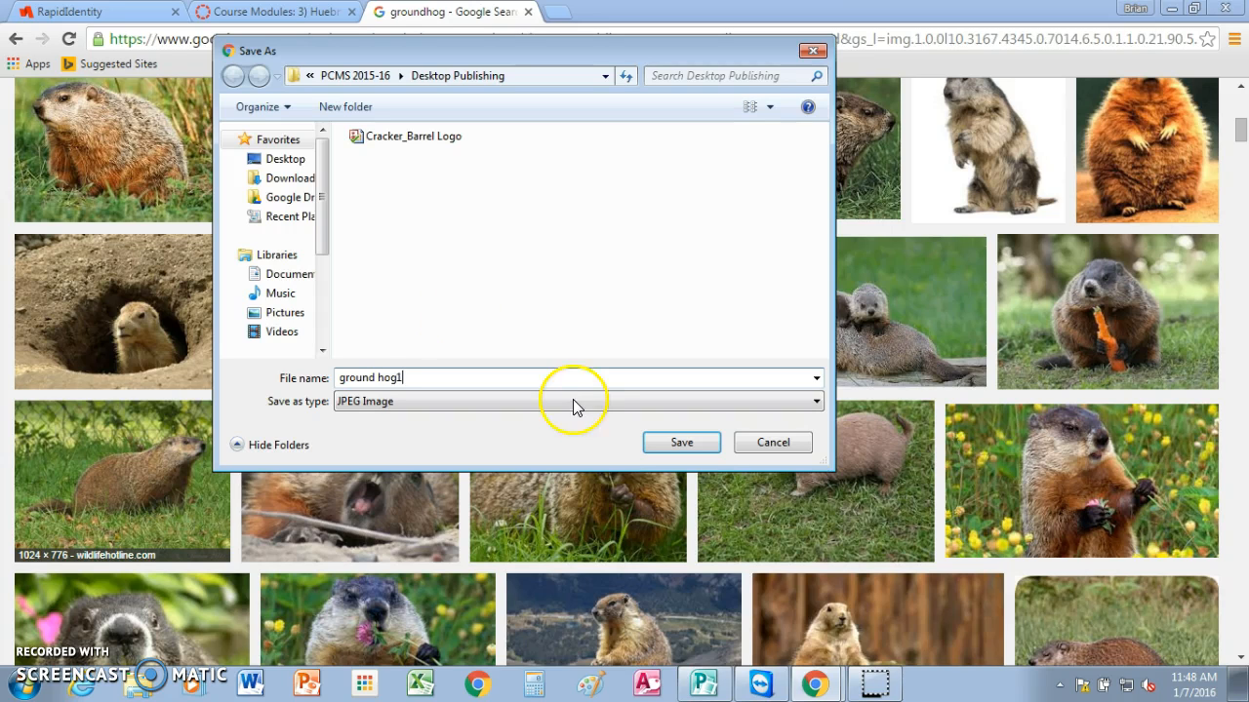
pyautogui.click(678, 442)
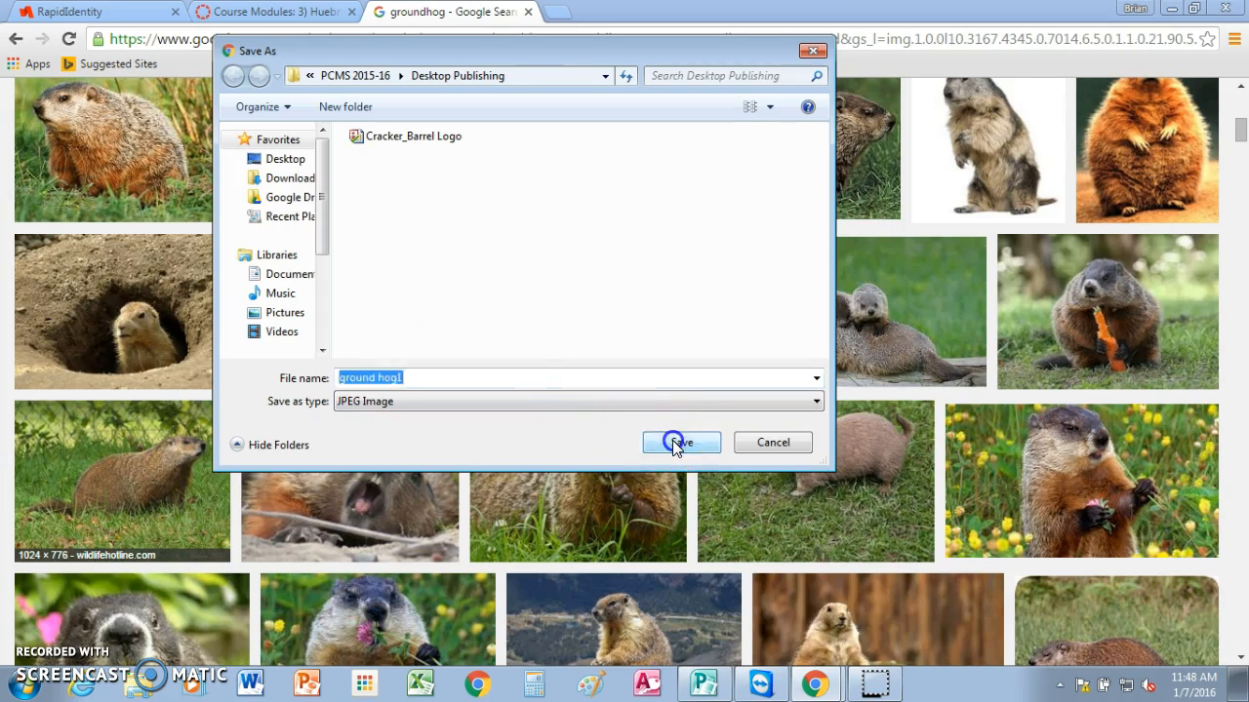
# Step: Save the cartoon "Groundhog Day" picture with the orange sun as "ground hog2" in the Desktop Publishing folder
pyautogui.moveTo(1242, 142); pyautogui.dragTo(1243, 360)
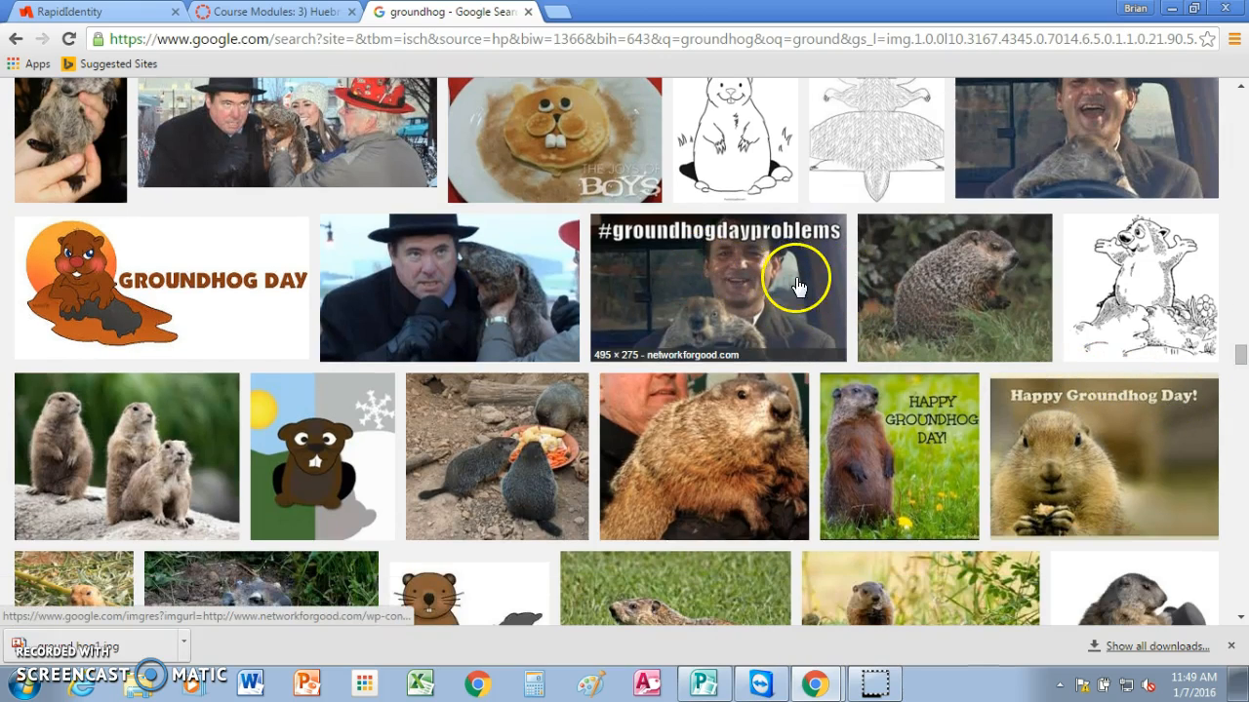
pyautogui.click(153, 271)
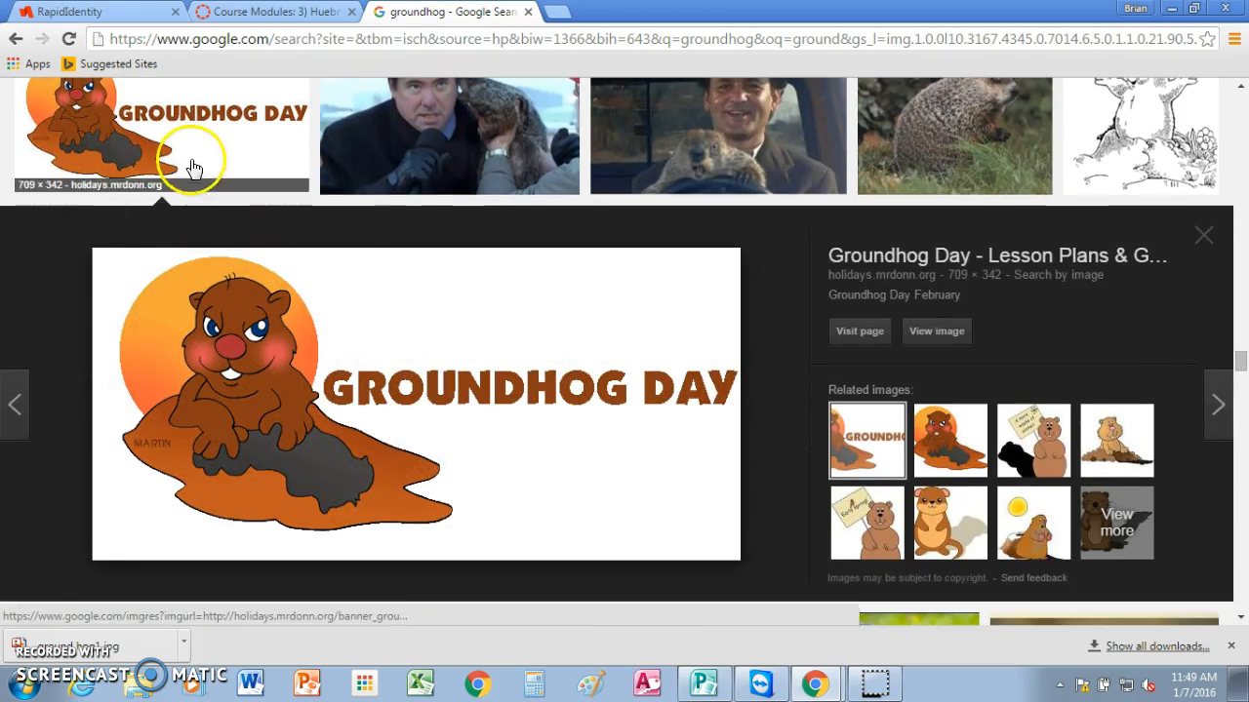
pyautogui.rightClick(152, 112)
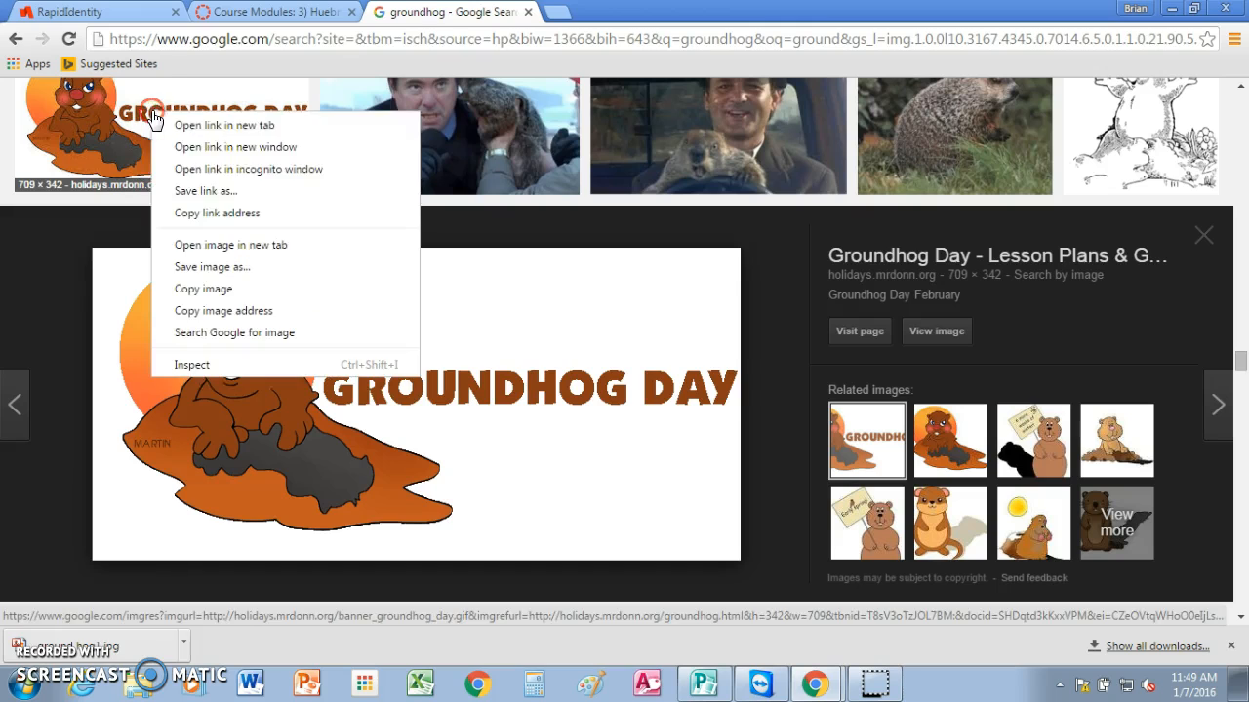
pyautogui.click(185, 266)
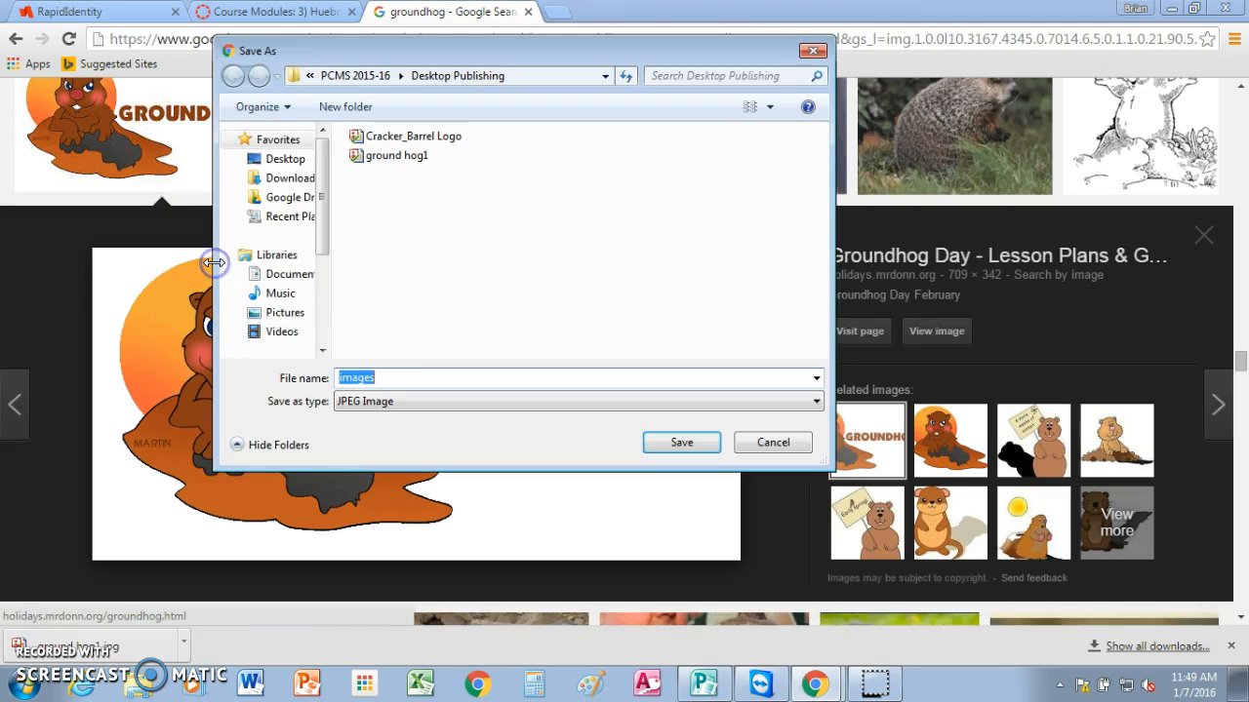
pyautogui.click(391, 376)
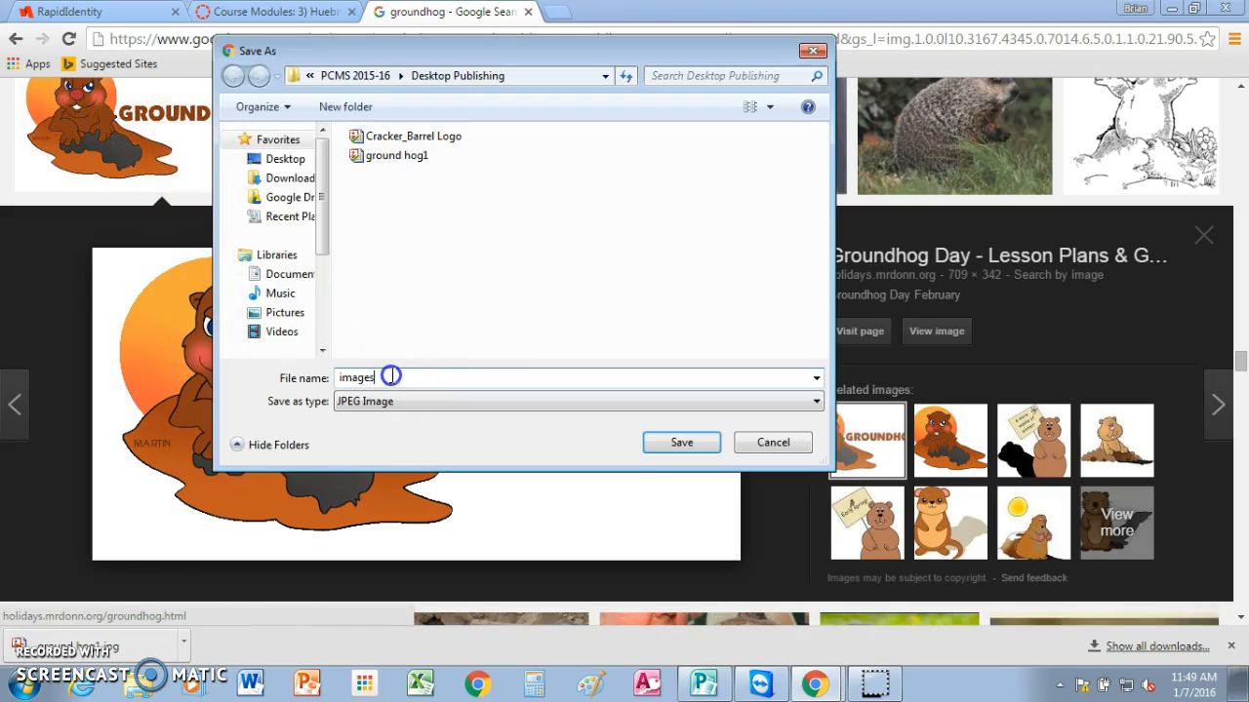
pyautogui.moveTo(388, 376); pyautogui.dragTo(316, 381)
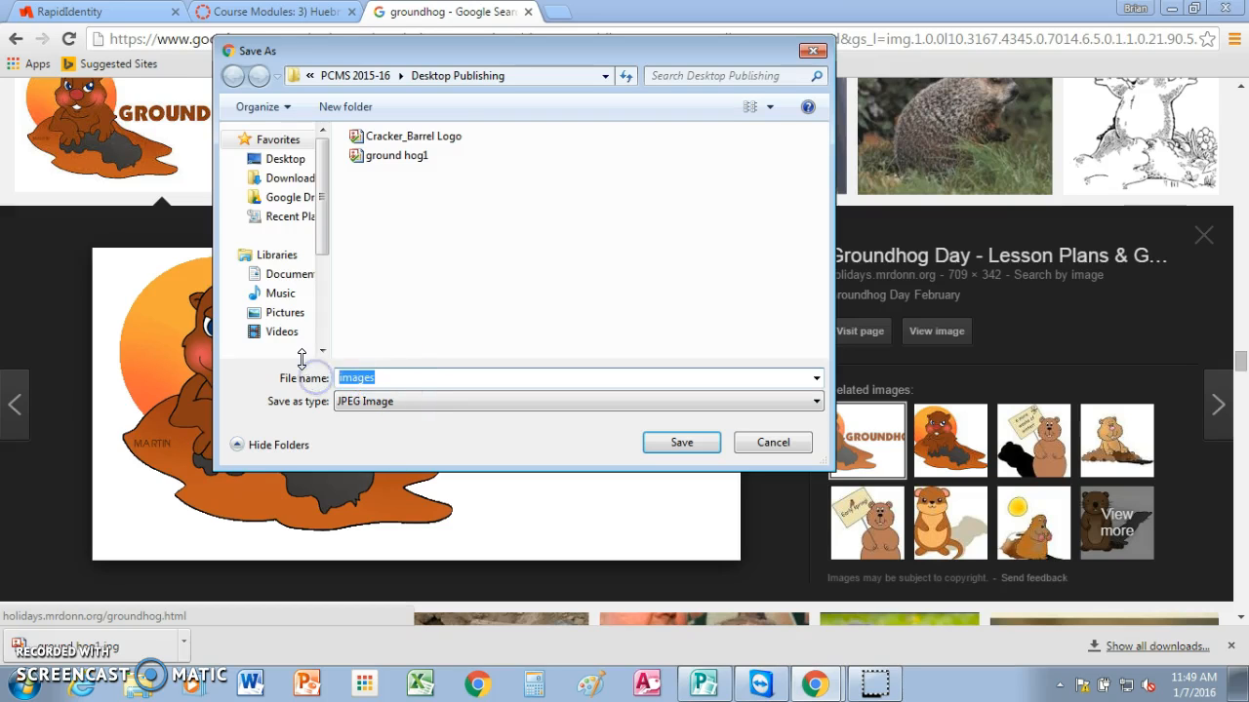
pyautogui.write('ground')
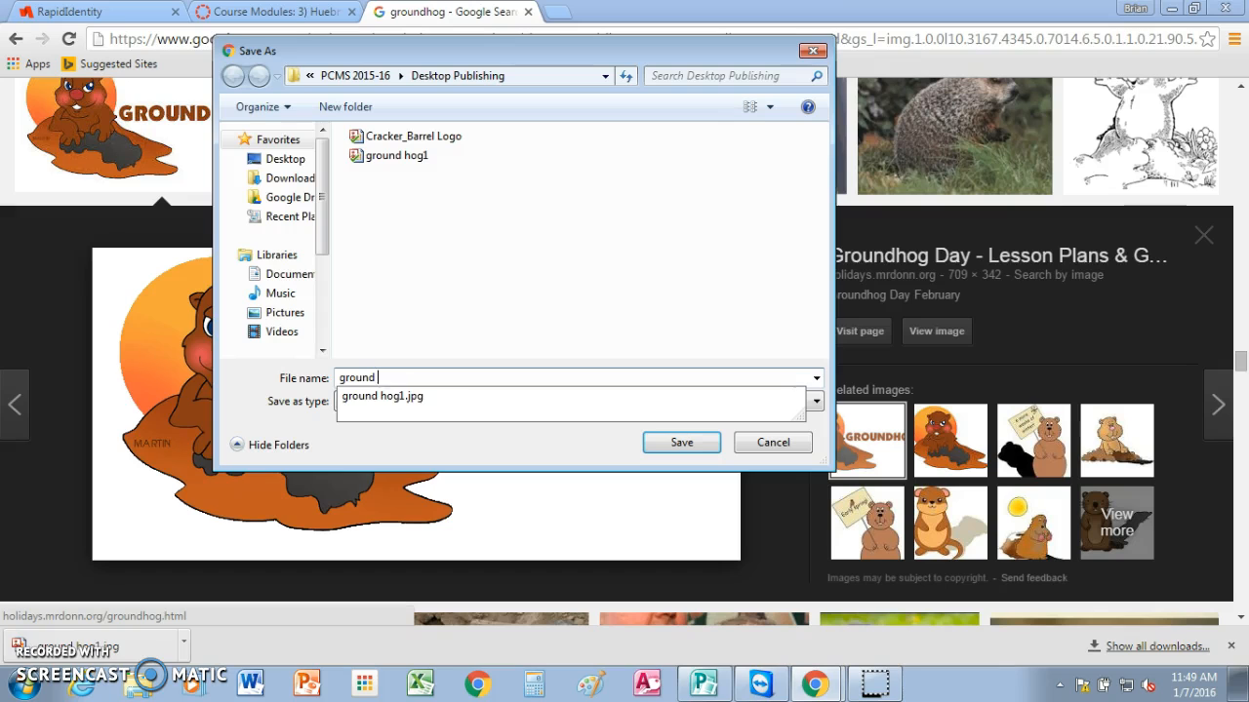
pyautogui.write(' hog2')
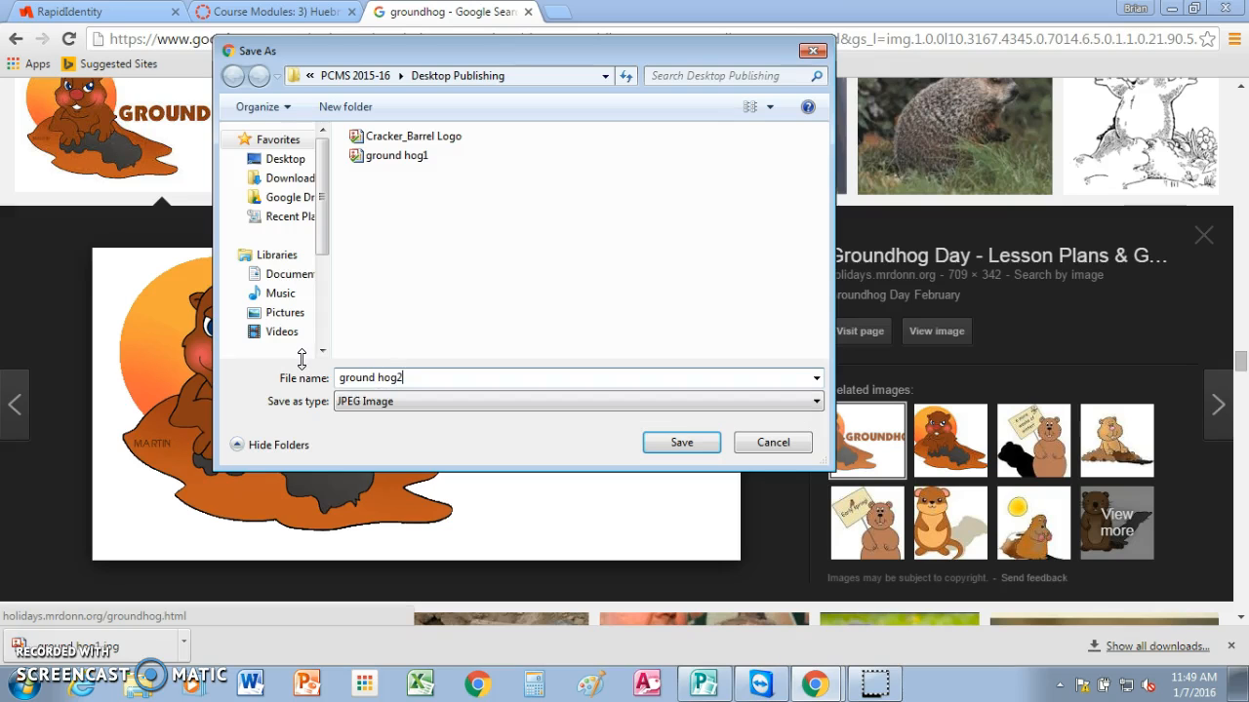
pyautogui.click(676, 442)
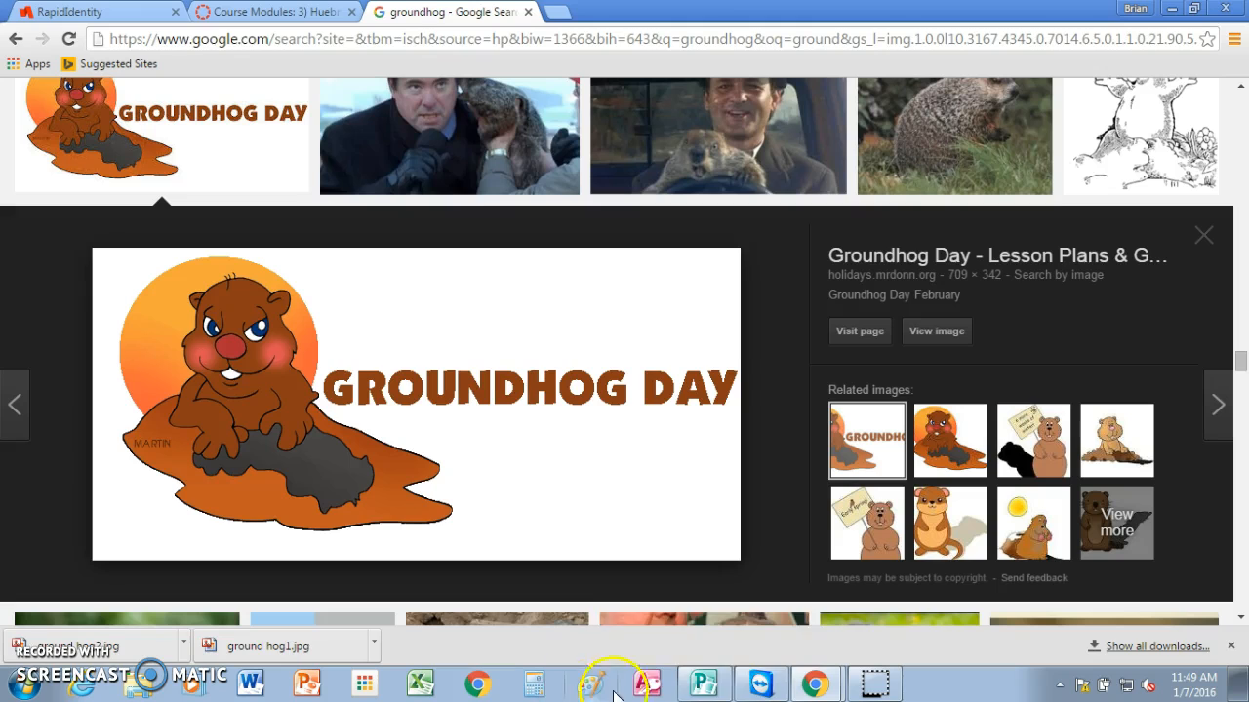
# Step: Switch back to Publisher and draw a text box about 4.88 x 3.97 in across the upper half of page 1
pyautogui.moveTo(702, 682)
pyautogui.click(707, 648)
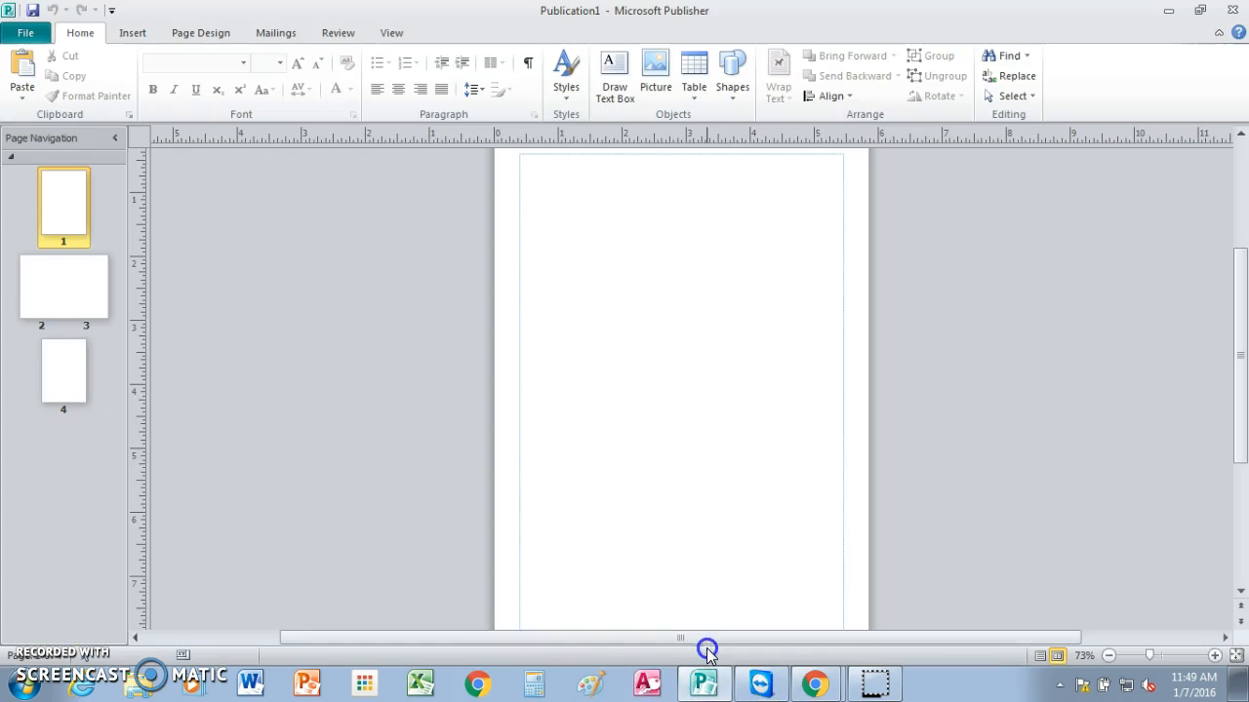
pyautogui.moveTo(1151, 665); pyautogui.dragTo(1142, 664)
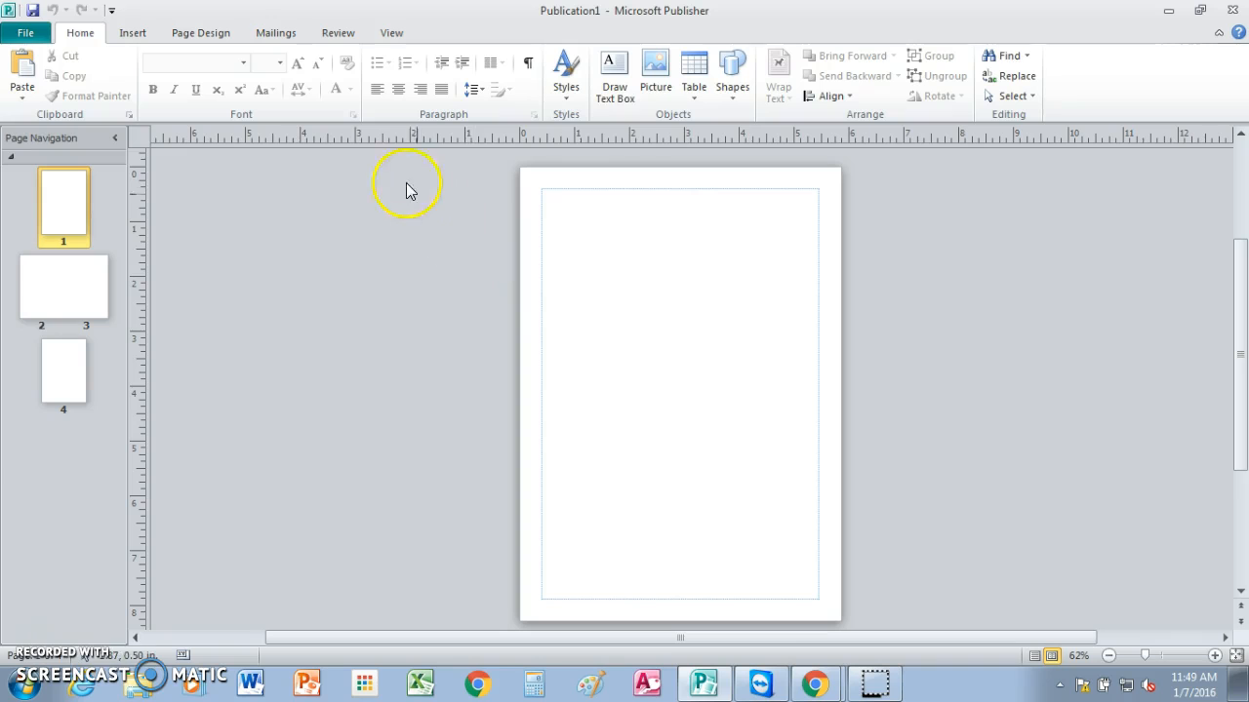
pyautogui.click(611, 90)
pyautogui.moveTo(546, 201)
pyautogui.mouseDown()
pyautogui.moveTo(563, 321)
pyautogui.moveTo(689, 425)
pyautogui.moveTo(813, 418)
pyautogui.mouseUp()
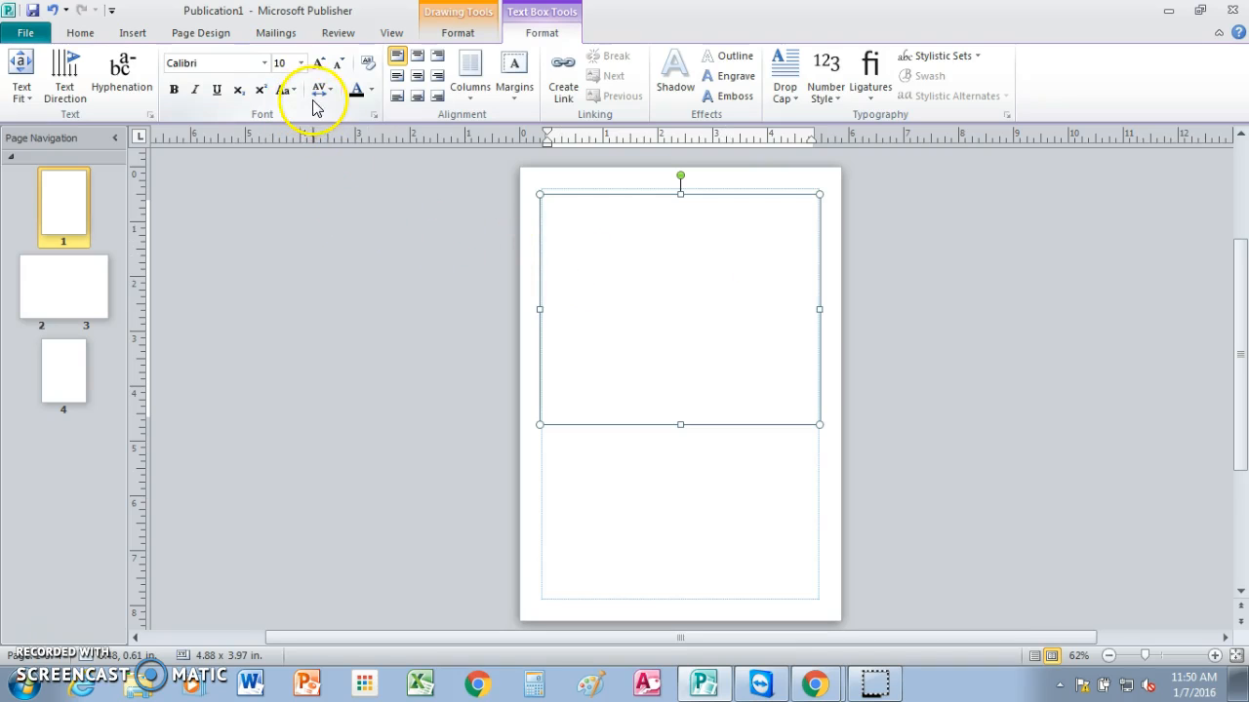
# Step: Set the text box's font size to 24 and try the Engrave text effect
pyautogui.click(303, 62)
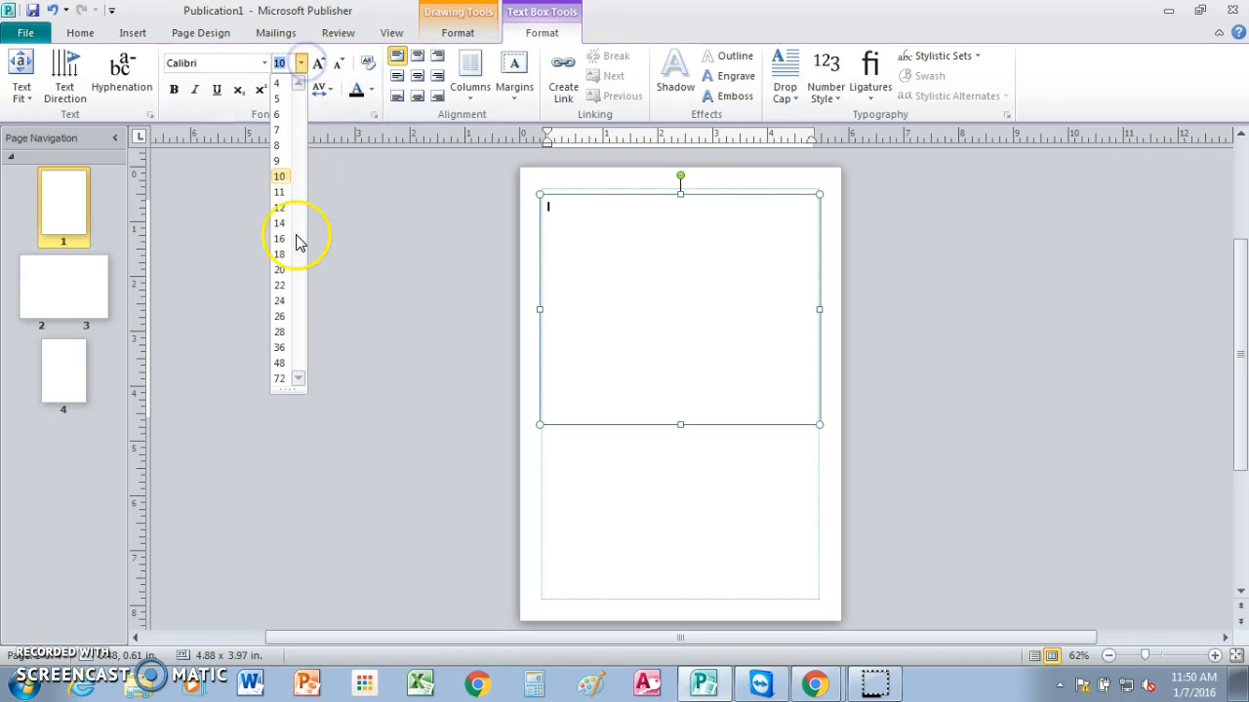
pyautogui.click(280, 300)
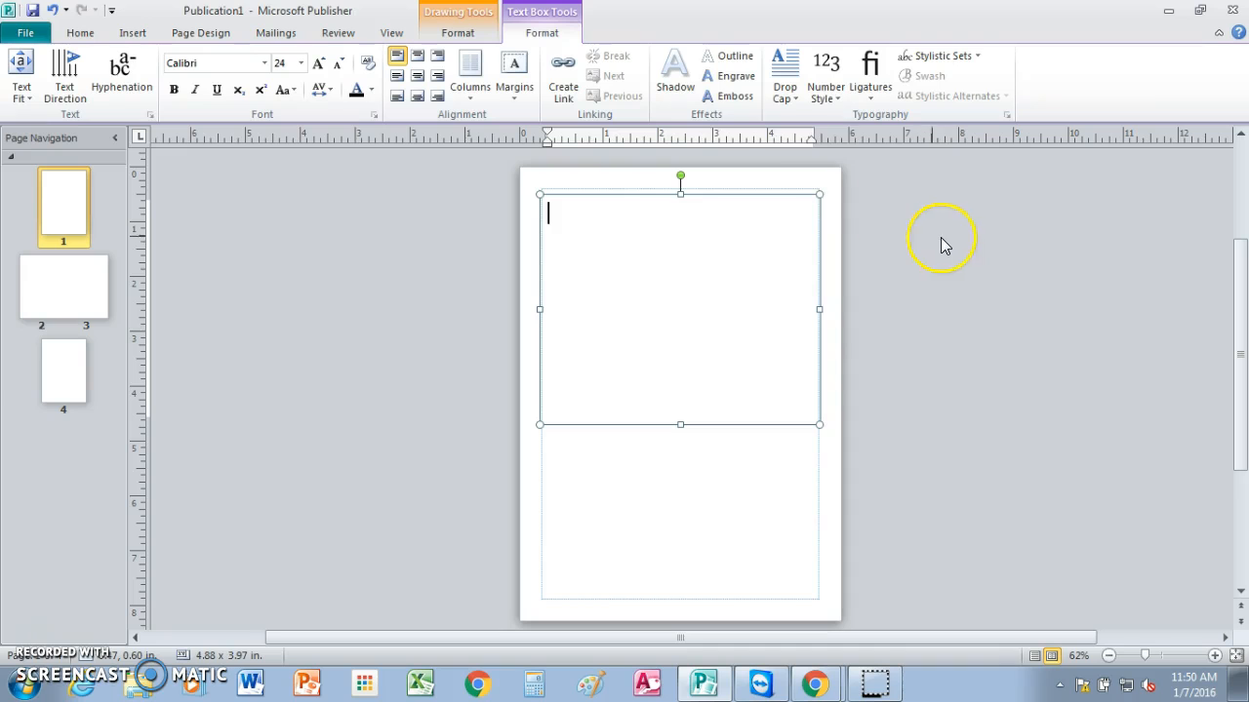
pyautogui.click(735, 78)
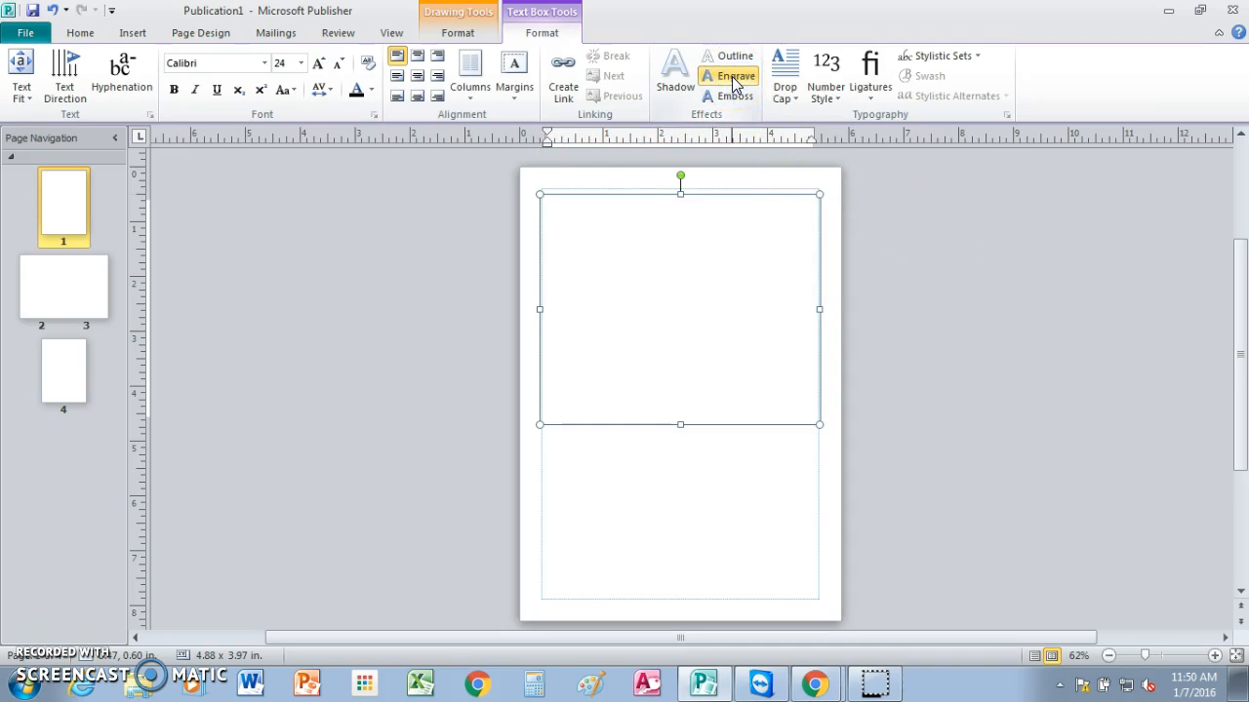
pyautogui.click(732, 82)
pyautogui.click(729, 85)
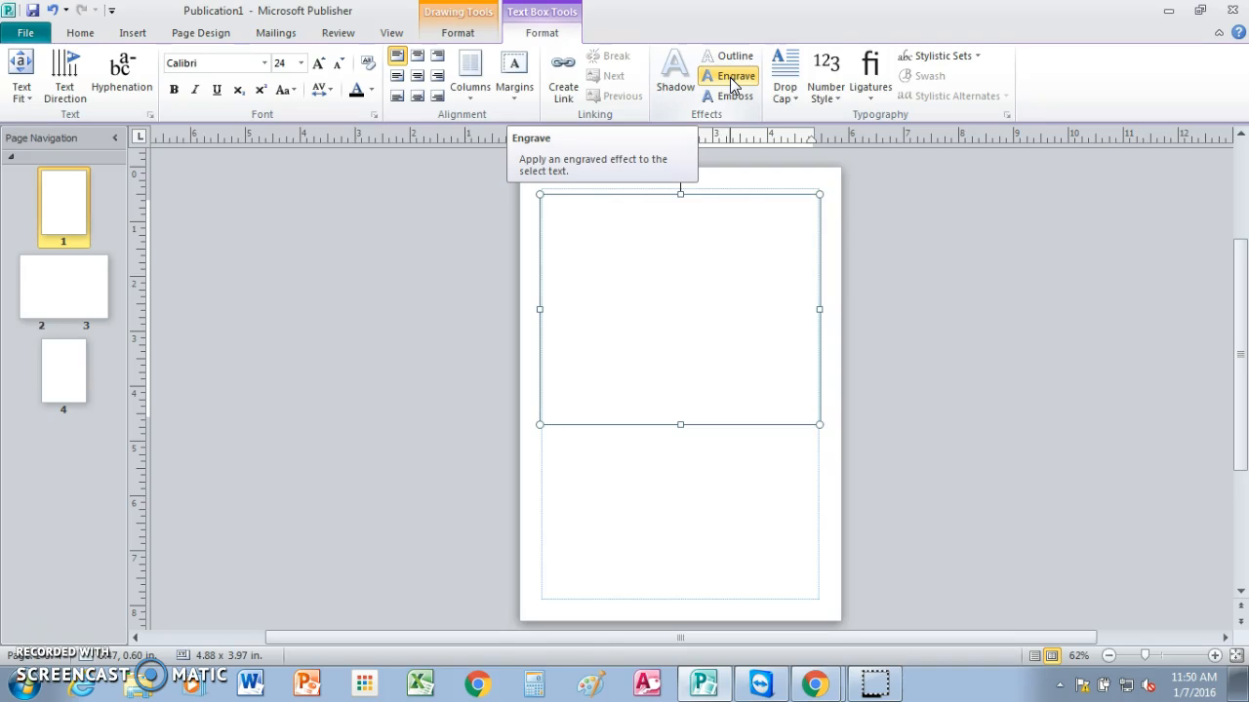
# Step: Center the text in the page 1 text box, enter "Happy" and set it to font size 72
pyautogui.click(78, 35)
pyautogui.click(399, 88)
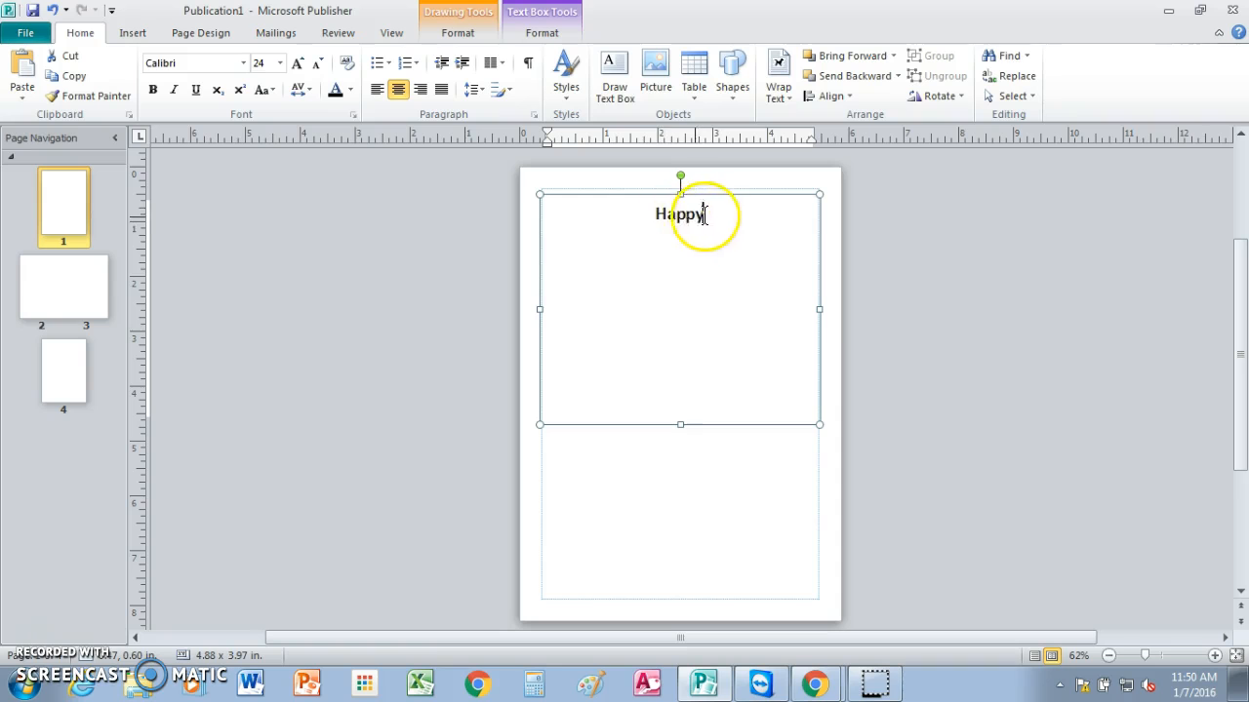
pyautogui.moveTo(709, 216); pyautogui.dragTo(660, 216)
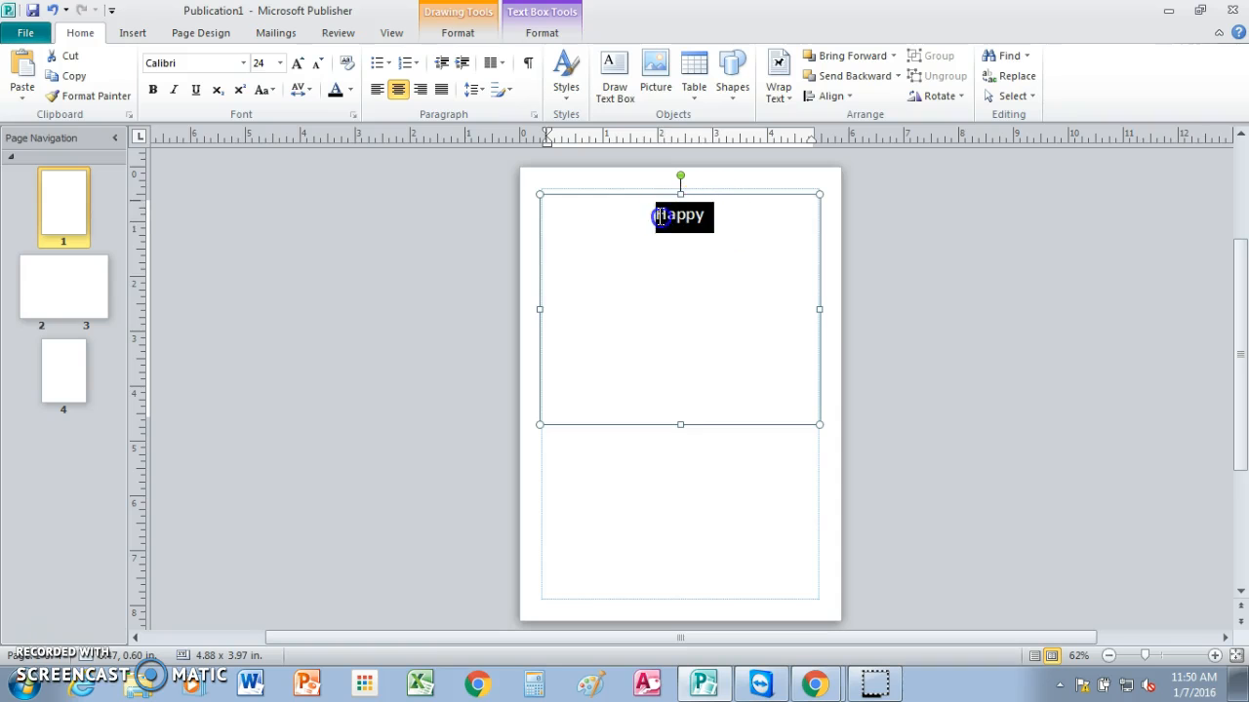
pyautogui.click(280, 62)
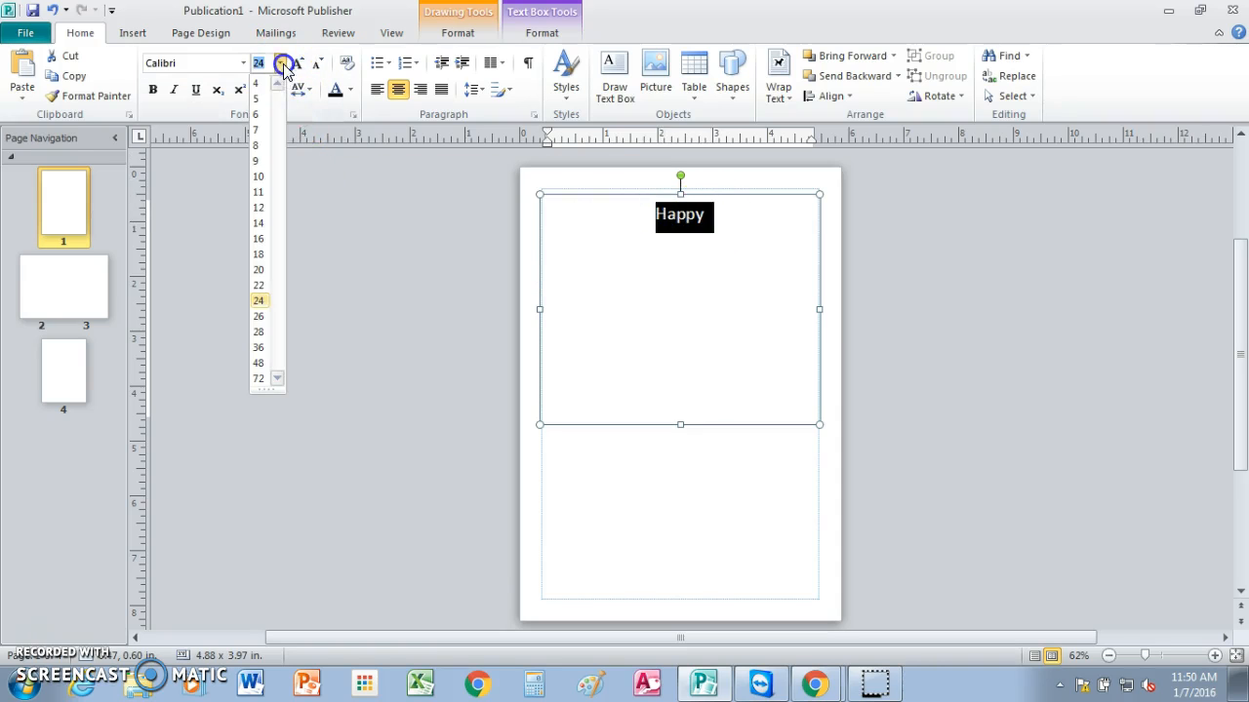
pyautogui.click(259, 378)
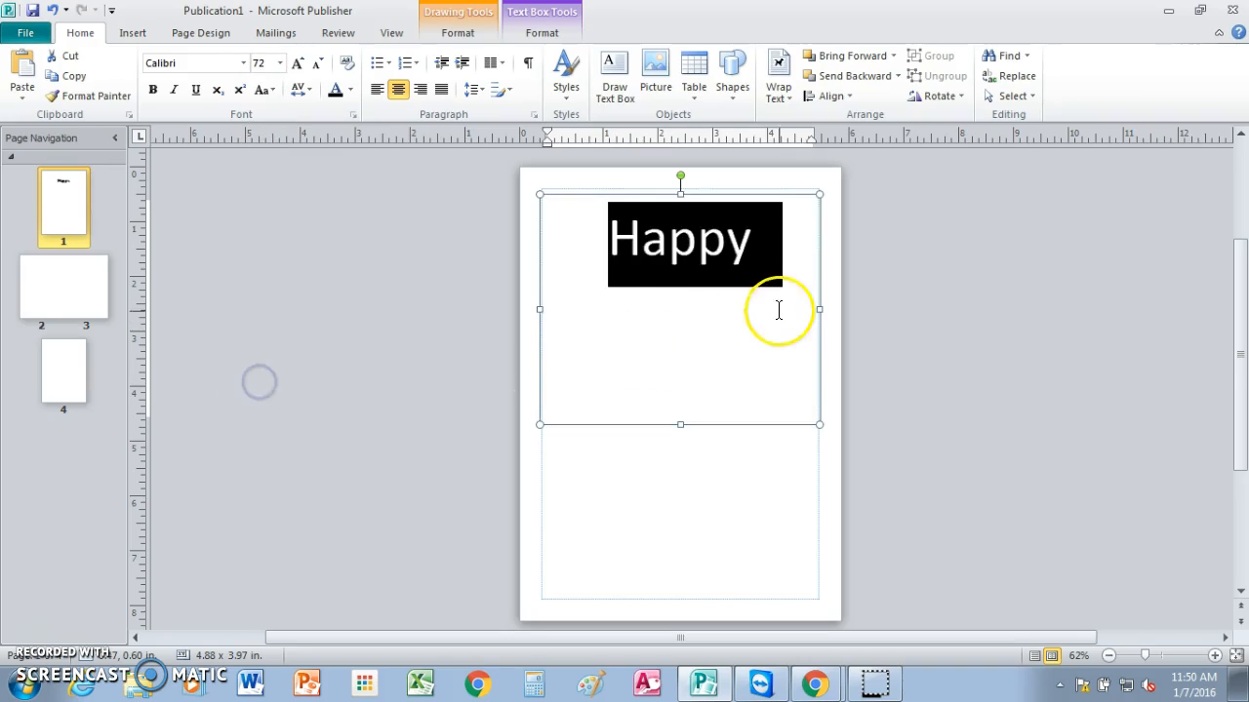
# Step: Add "Groundhog" and "Day" on separate lines below "Happy", extending the text box downward to a height of about 4.88 in
pyautogui.click(761, 254)
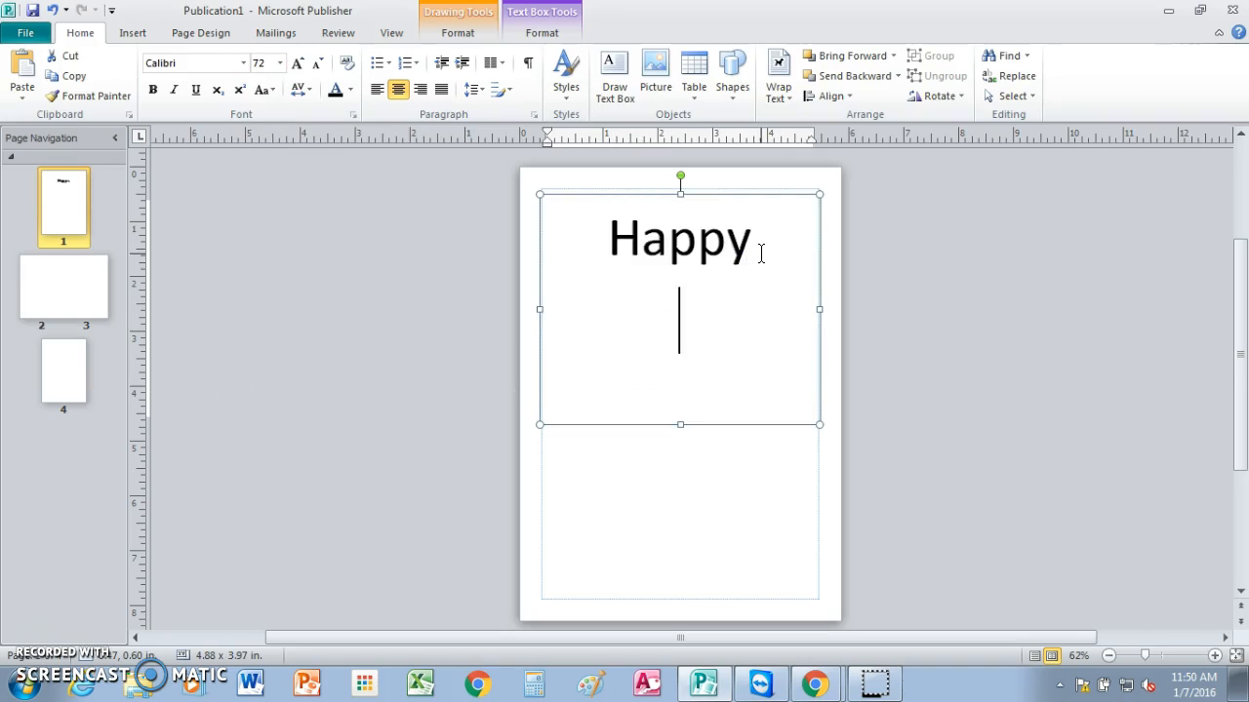
pyautogui.write('Groun')
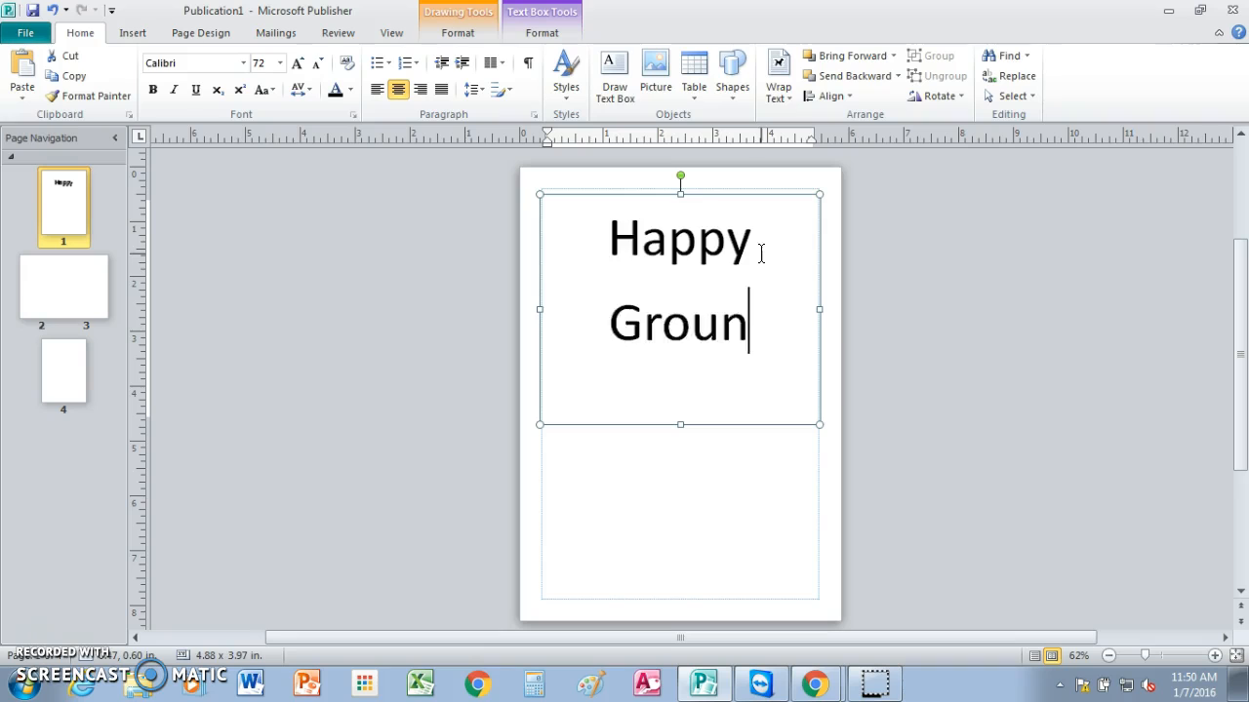
pyautogui.write('dhog')
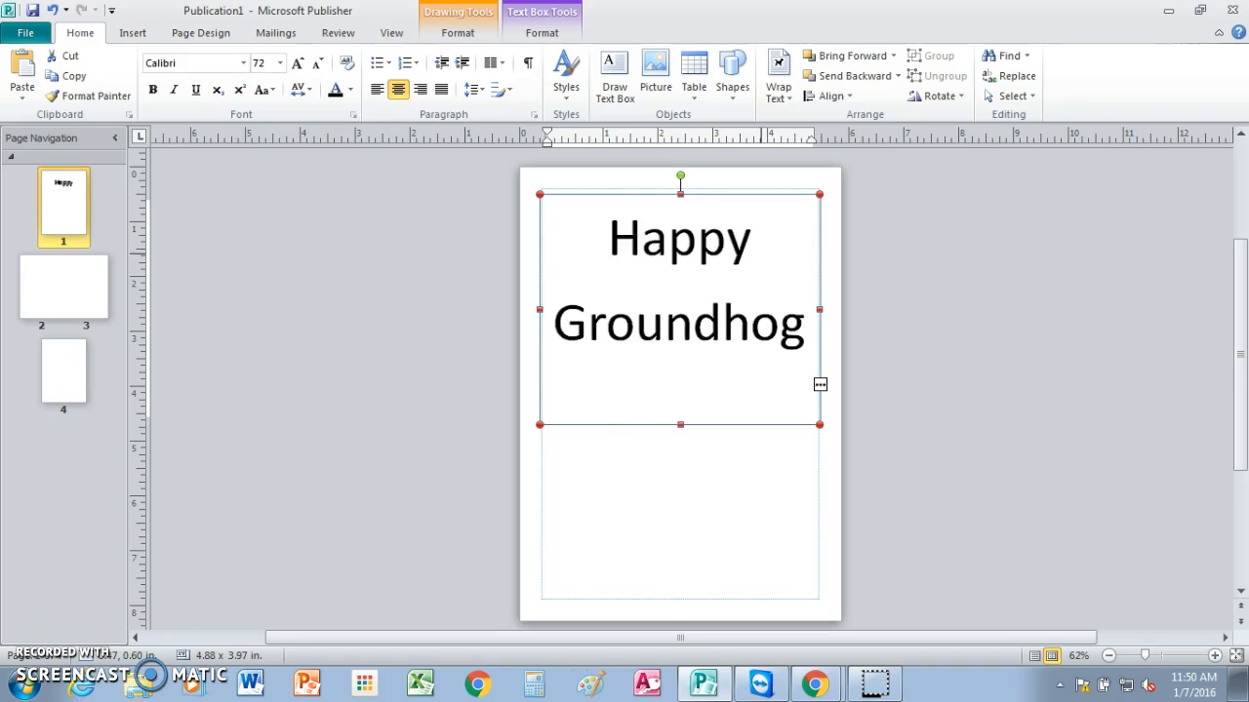
pyautogui.moveTo(680, 426); pyautogui.dragTo(680, 468)
pyautogui.click(677, 418)
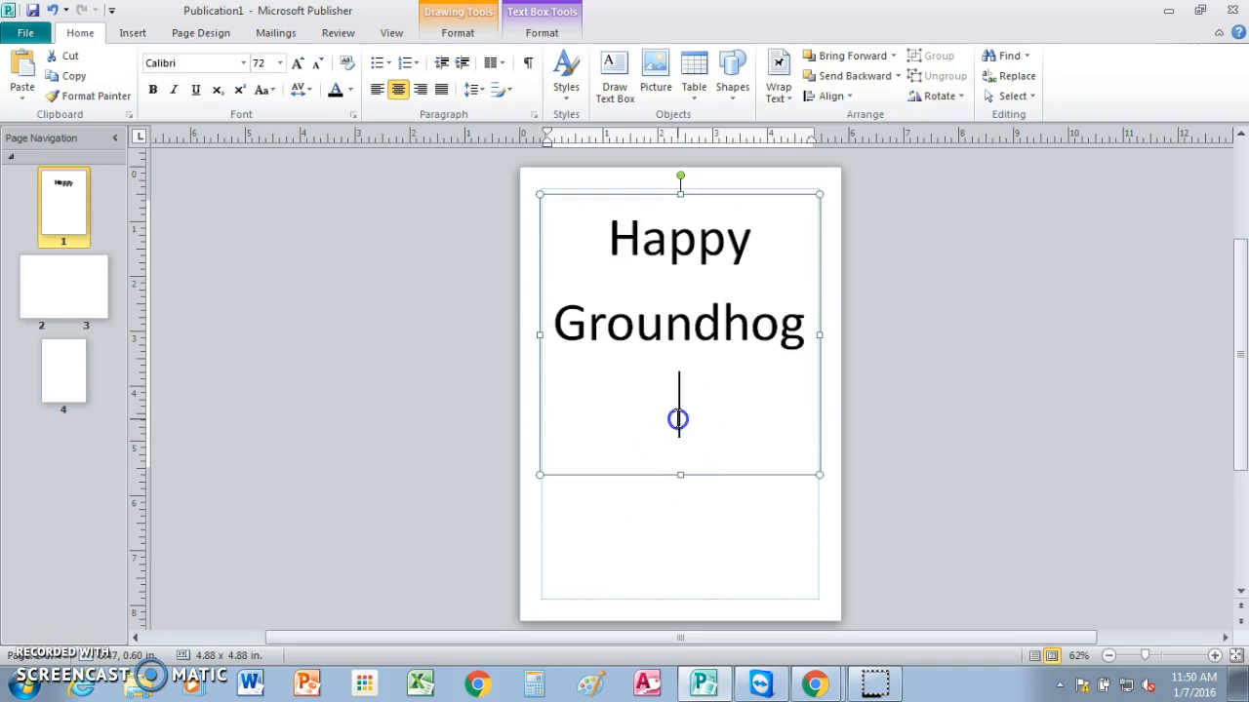
pyautogui.write('Day')
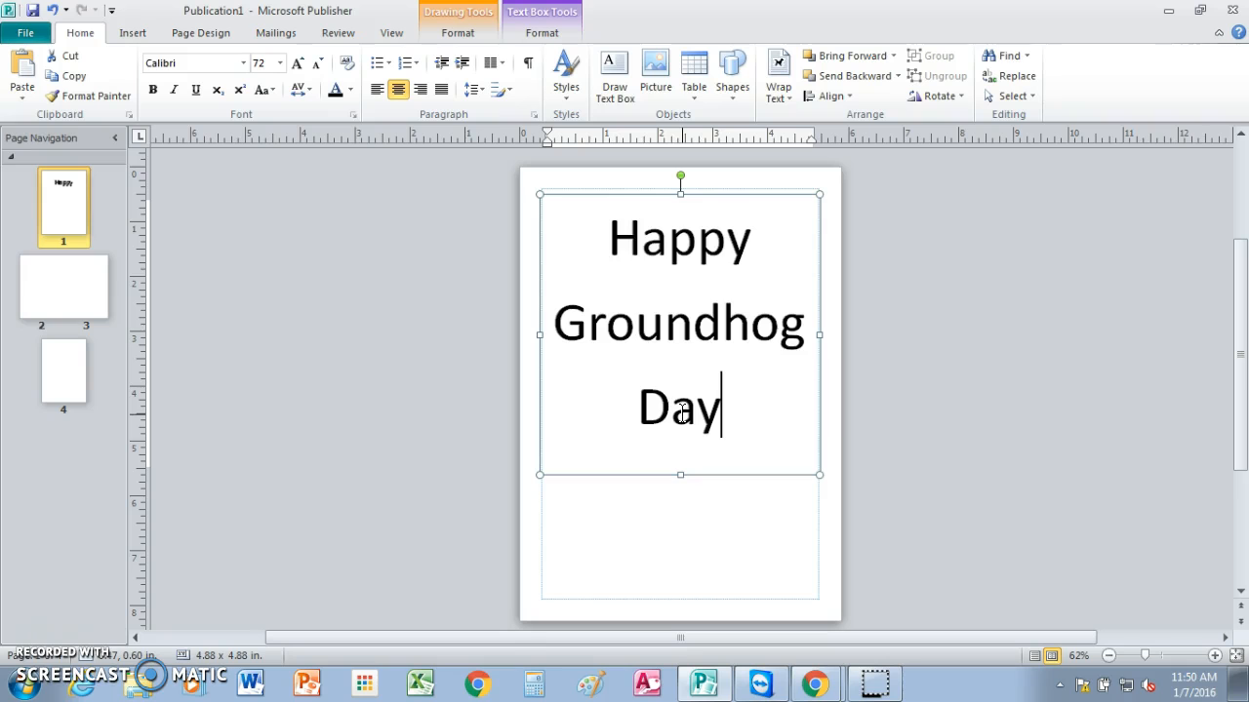
pyautogui.moveTo(608, 240); pyautogui.dragTo(761, 405)
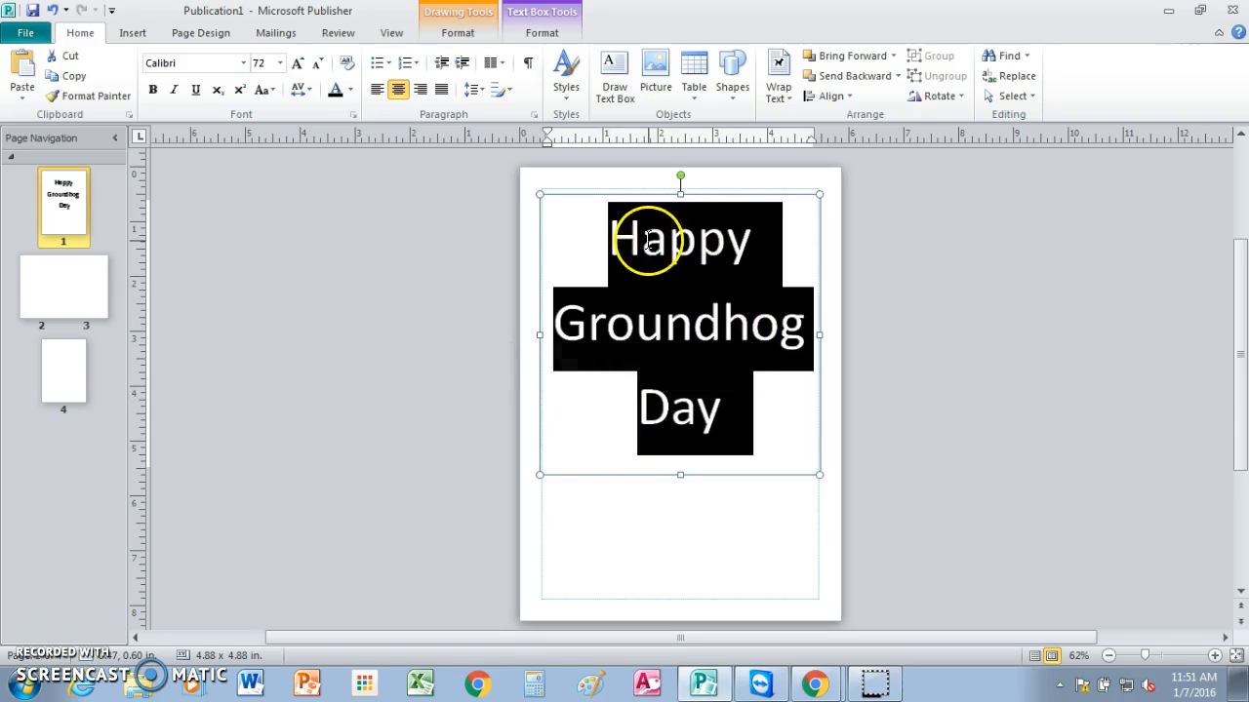
pyautogui.click(566, 90)
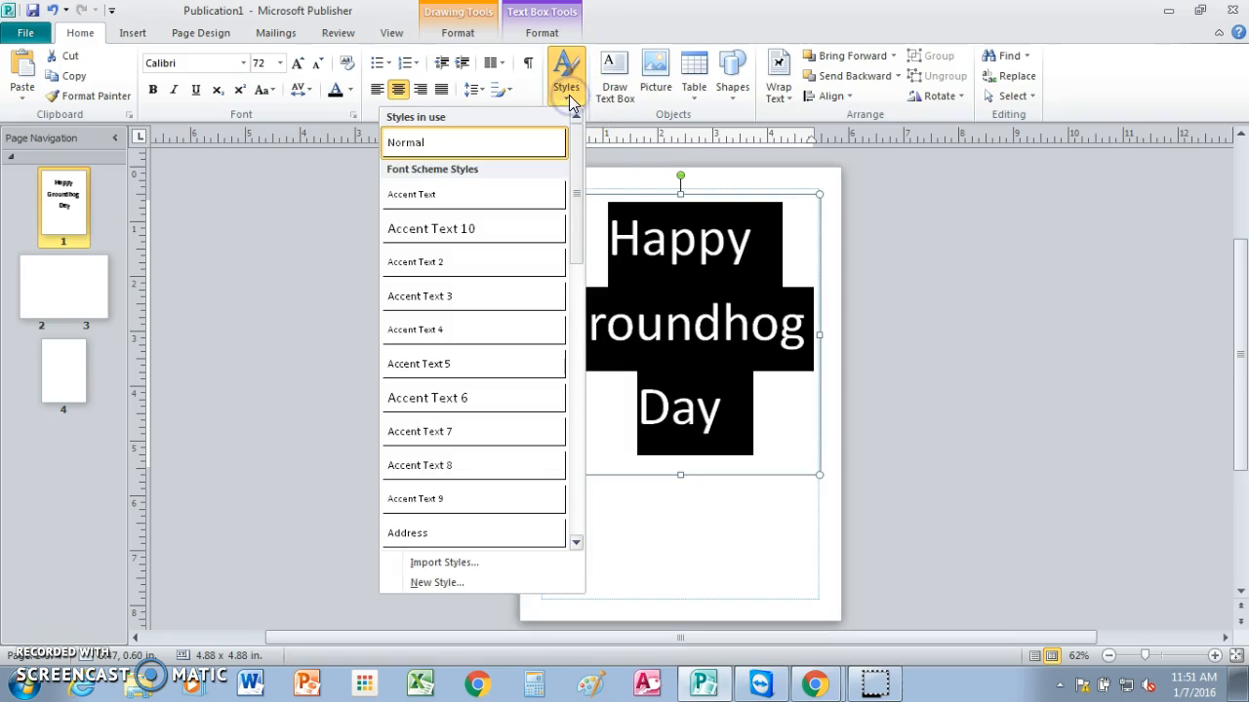
pyautogui.click(570, 97)
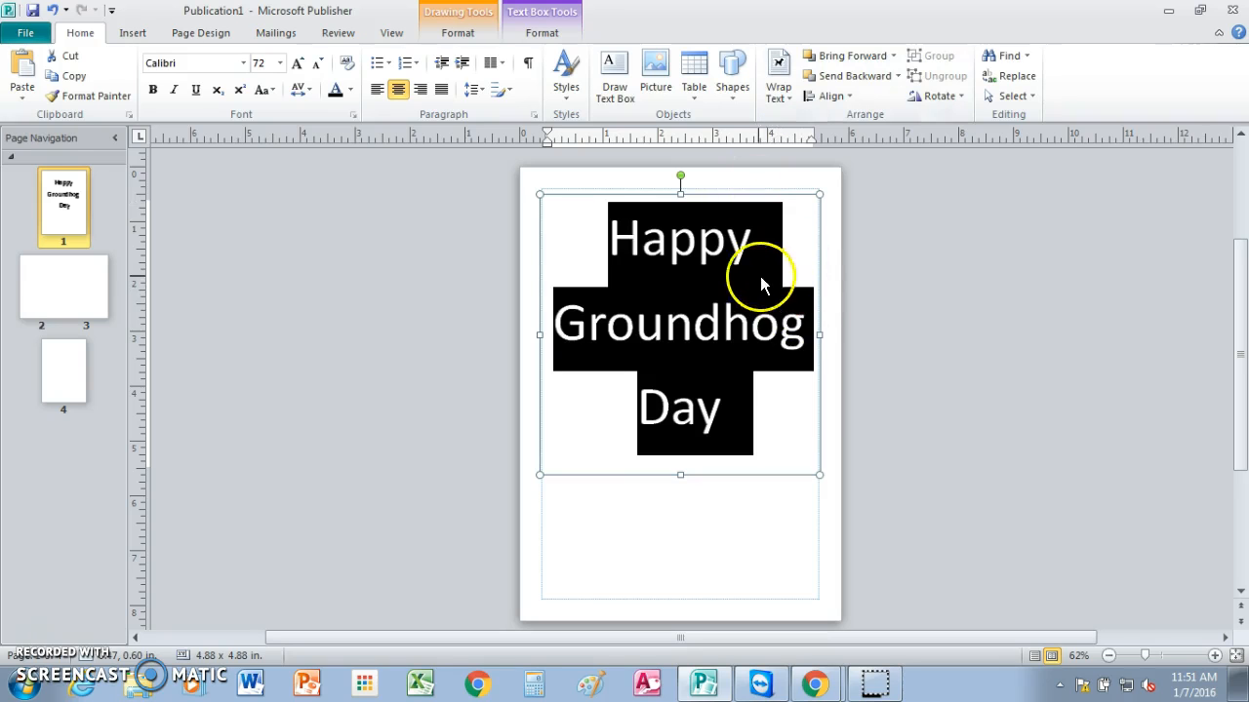
pyautogui.click(696, 533)
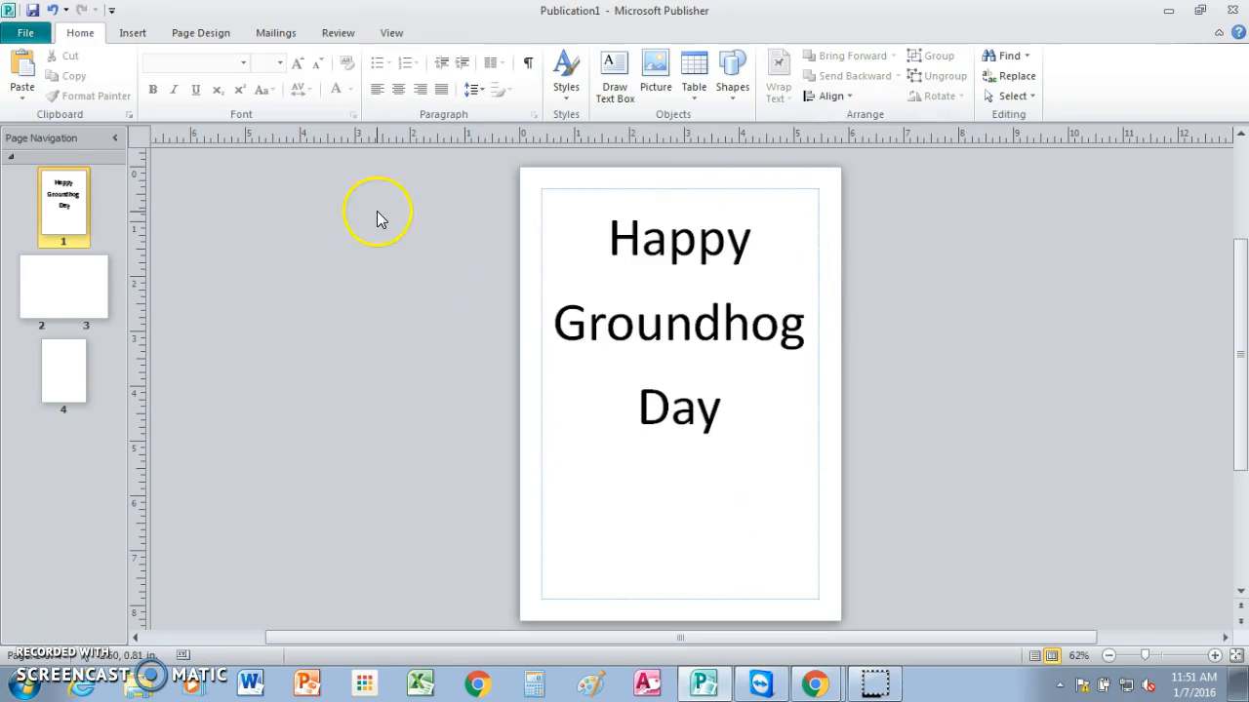
# Step: Insert the "ground hog1" picture from Google Drive's PCMS 2015-16 > Desktop Publishing folder and move it below "Day" on page 1
pyautogui.click(130, 31)
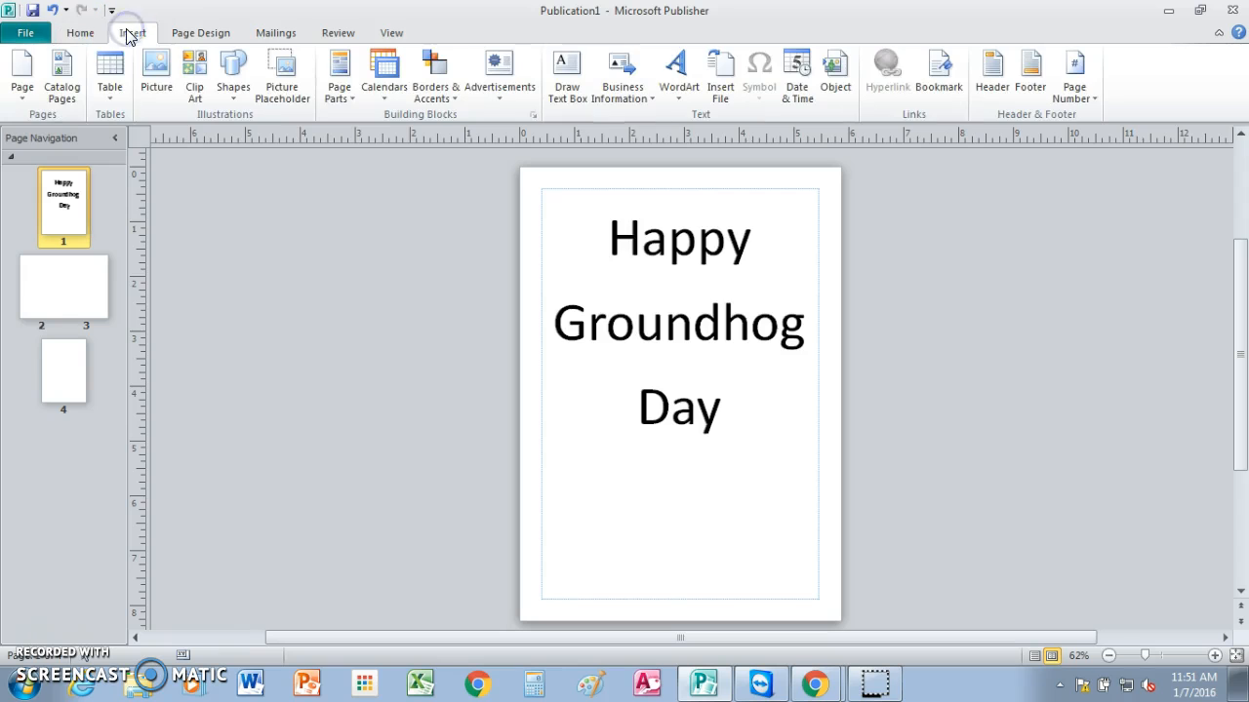
pyautogui.click(156, 80)
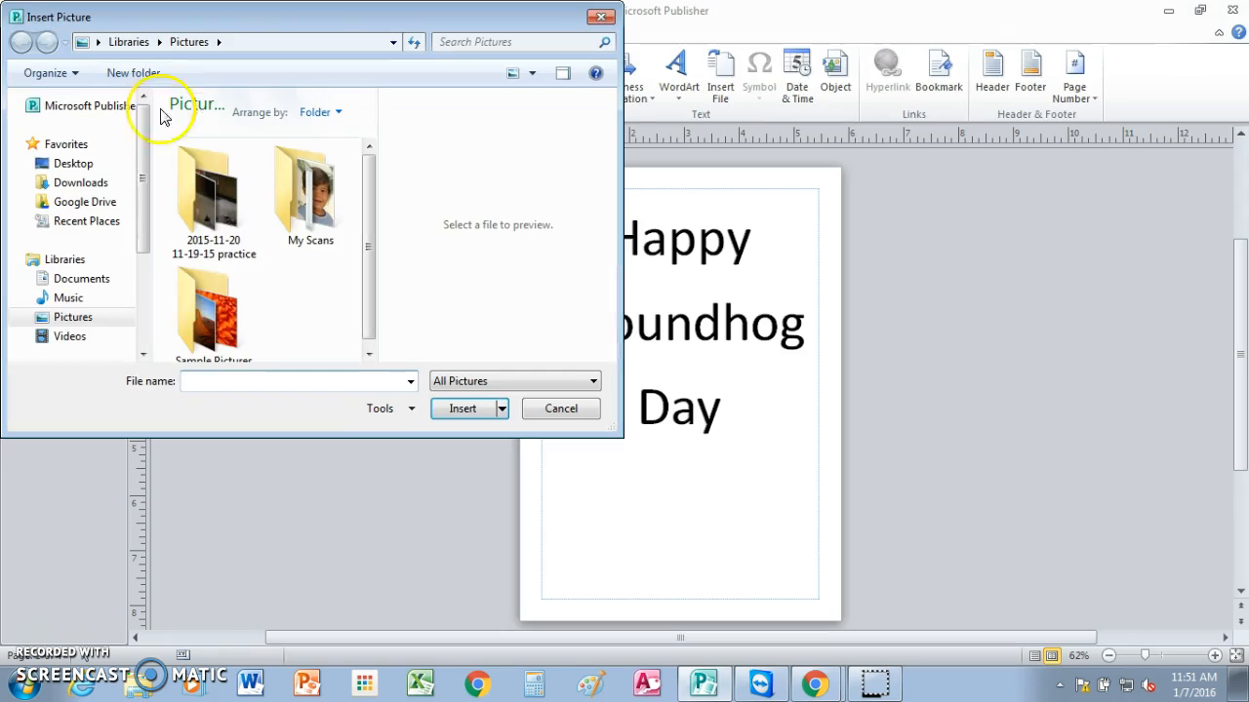
pyautogui.click(93, 202)
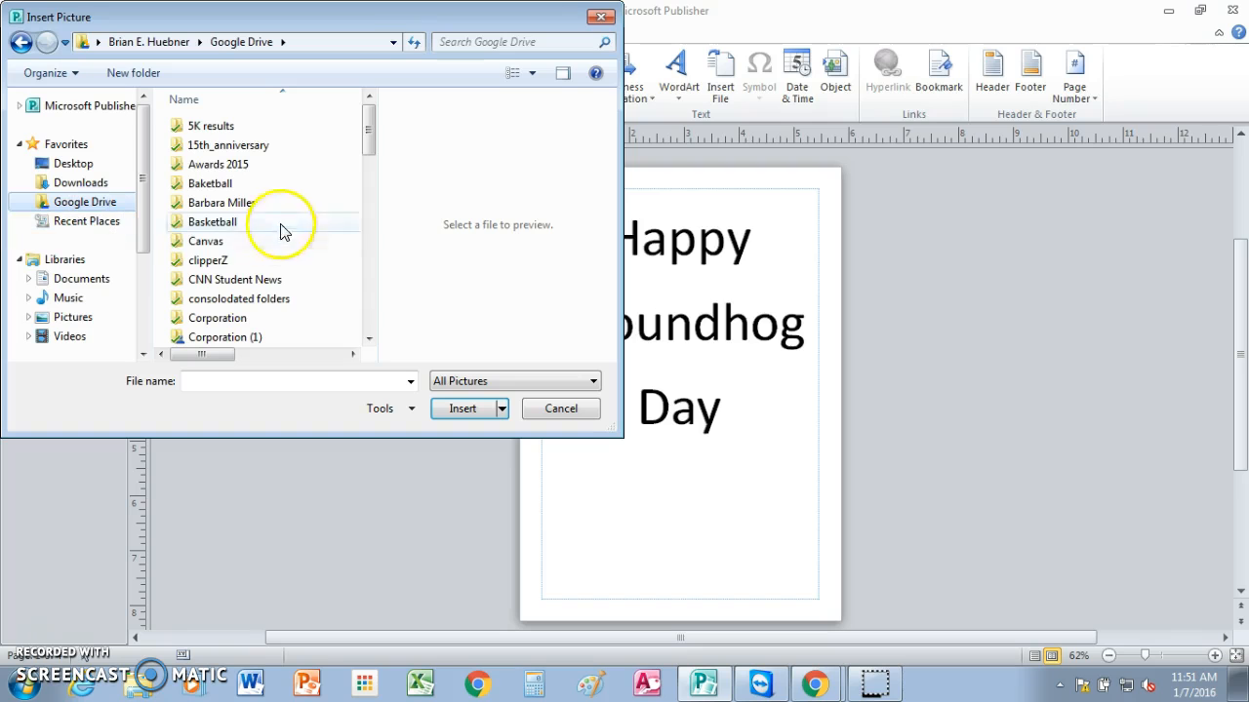
pyautogui.moveTo(365, 142); pyautogui.dragTo(372, 234)
pyautogui.doubleClick(244, 287)
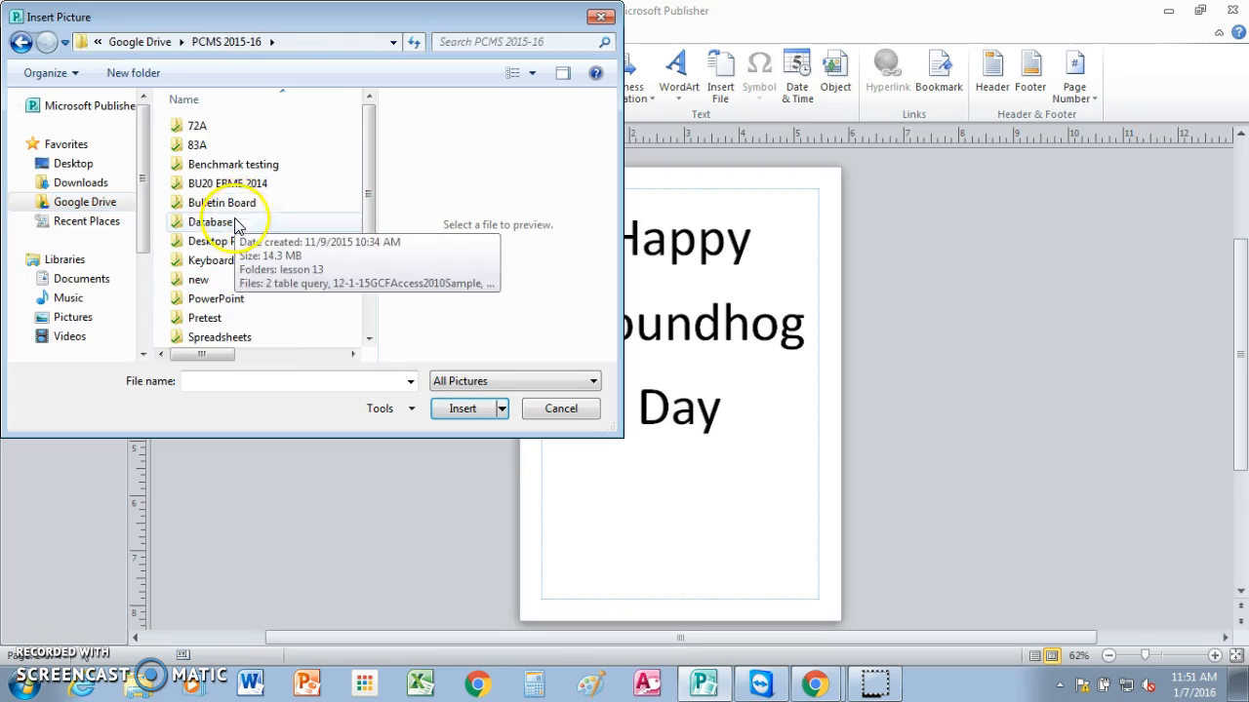
pyautogui.doubleClick(223, 245)
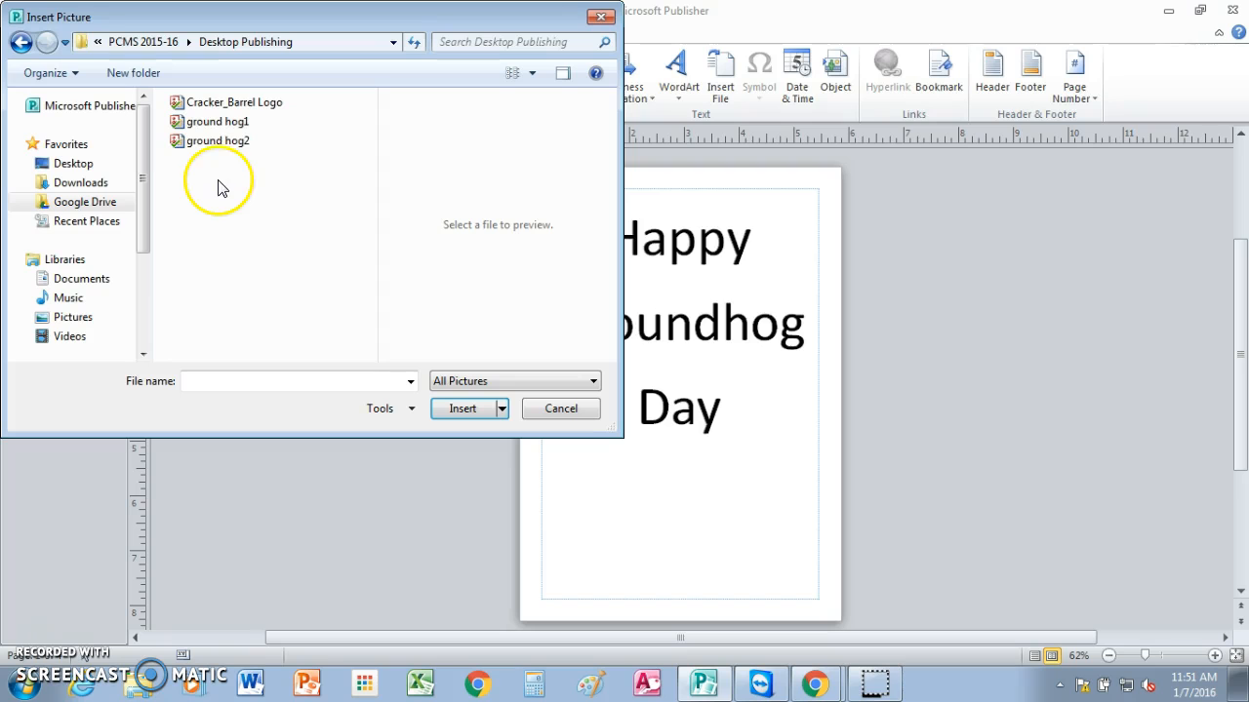
pyautogui.click(204, 123)
pyautogui.doubleClick(205, 125)
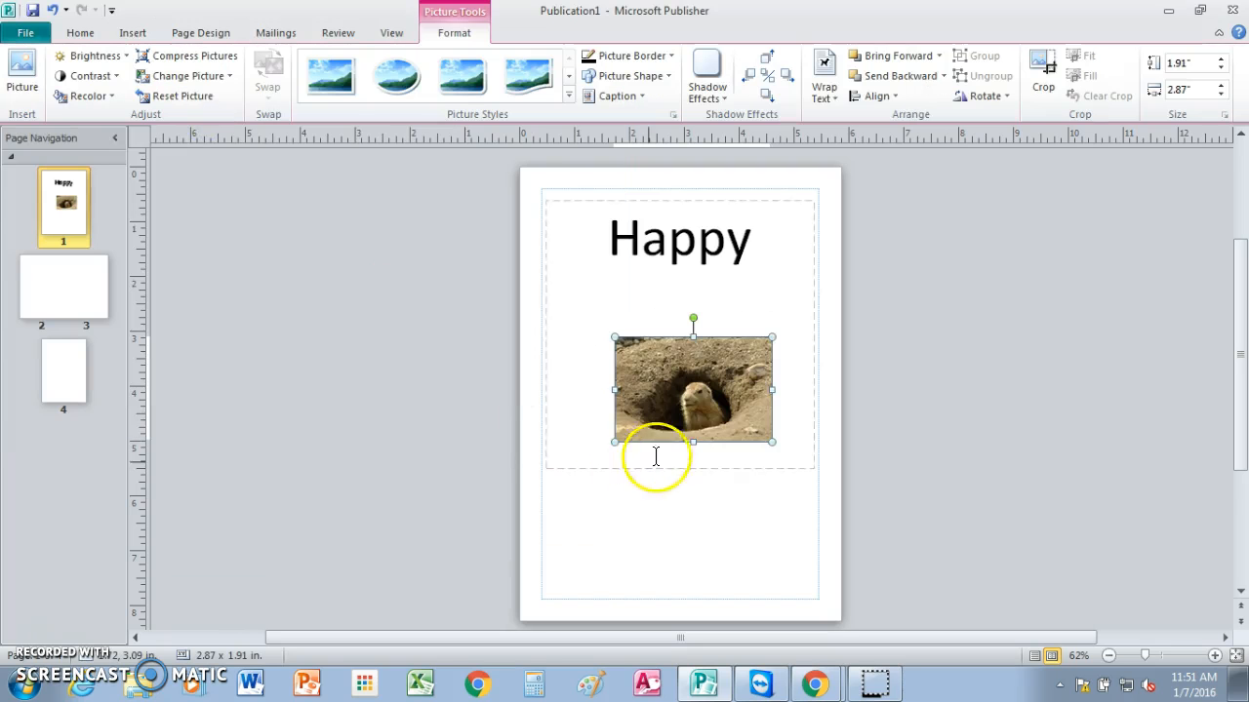
pyautogui.moveTo(670, 400); pyautogui.dragTo(672, 529)
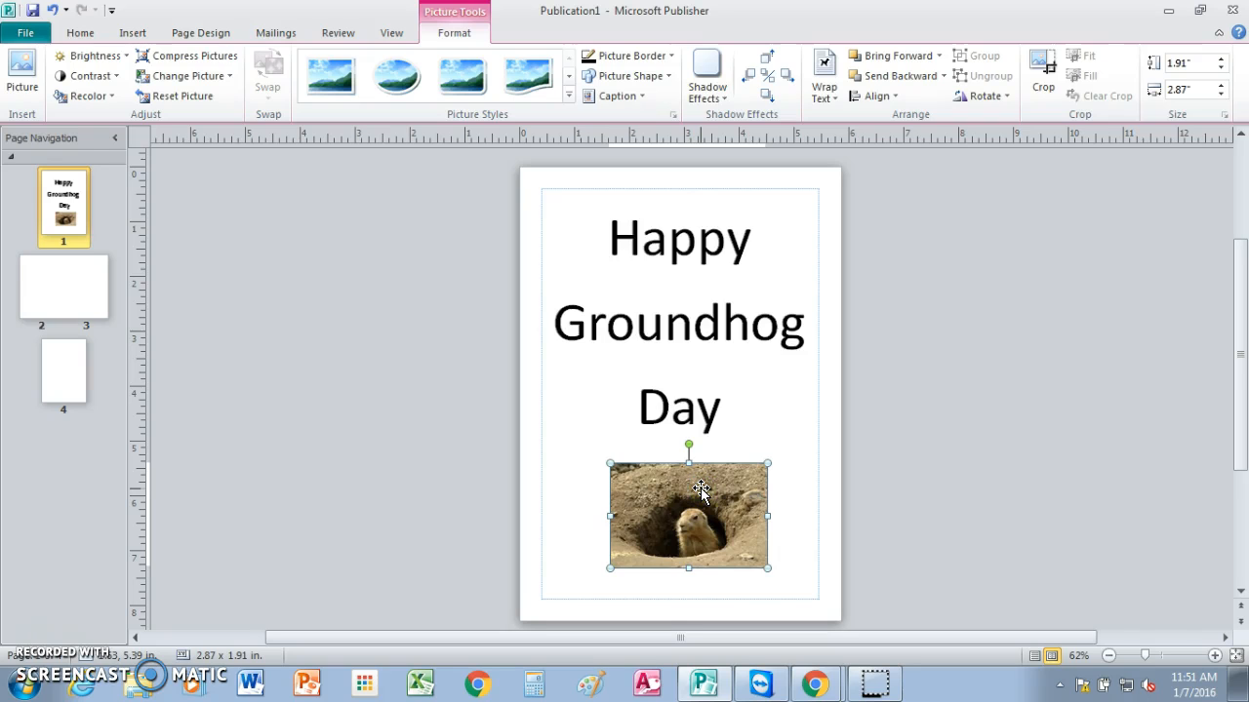
# Step: Give the groundhog picture on page 1 a border with a weight of 2¼ pt
pyautogui.click(716, 298)
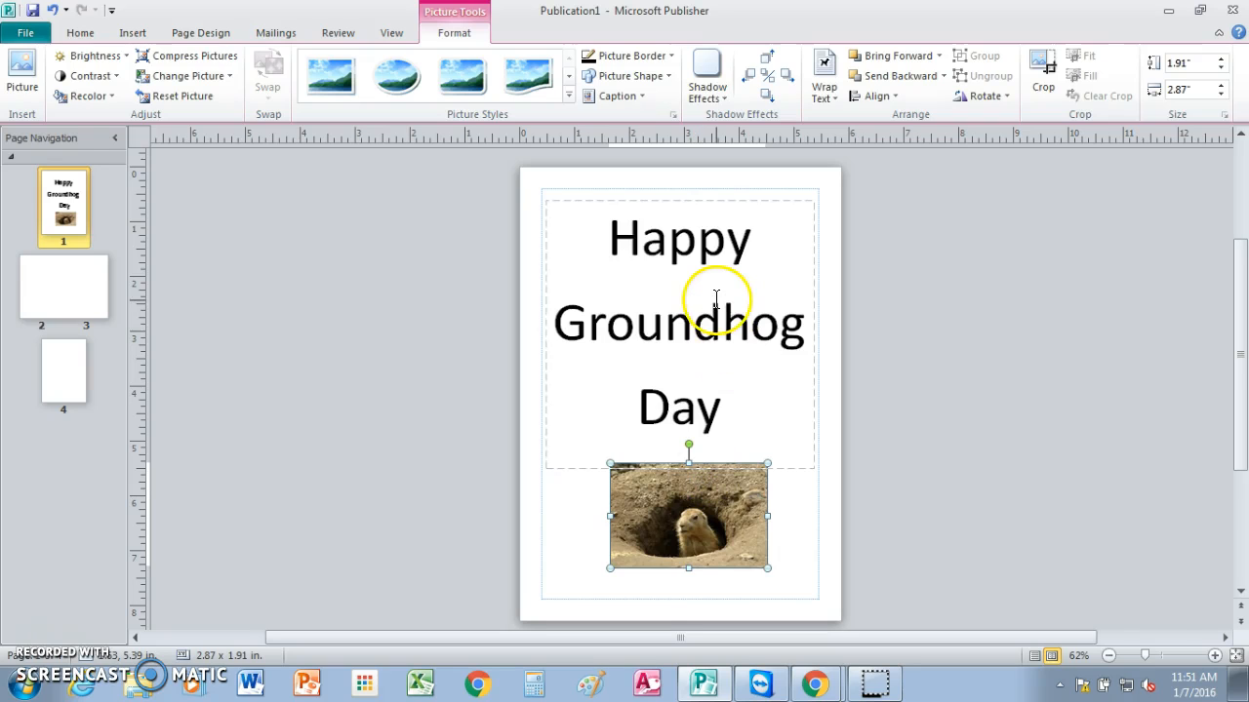
pyautogui.click(669, 57)
pyautogui.click(624, 279)
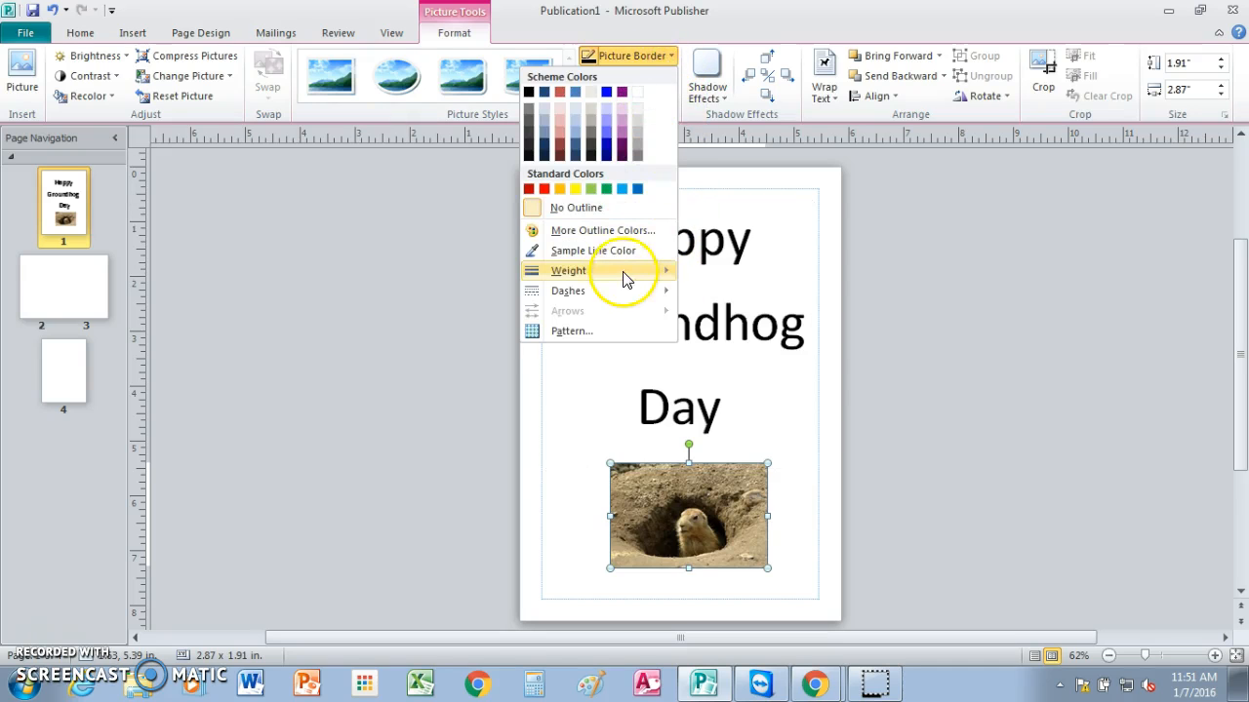
pyautogui.click(478, 371)
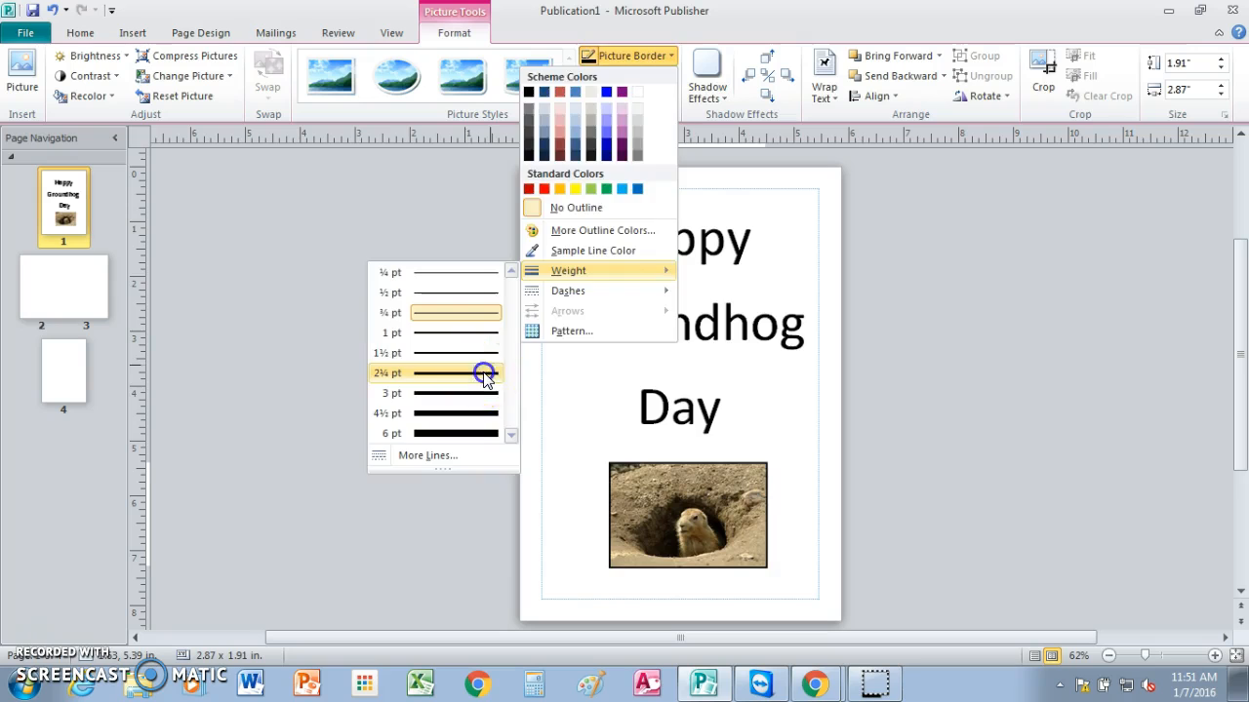
# Step: Change the font color of the whole "Happy Groundhog Day" text to the standard red
pyautogui.click(777, 382)
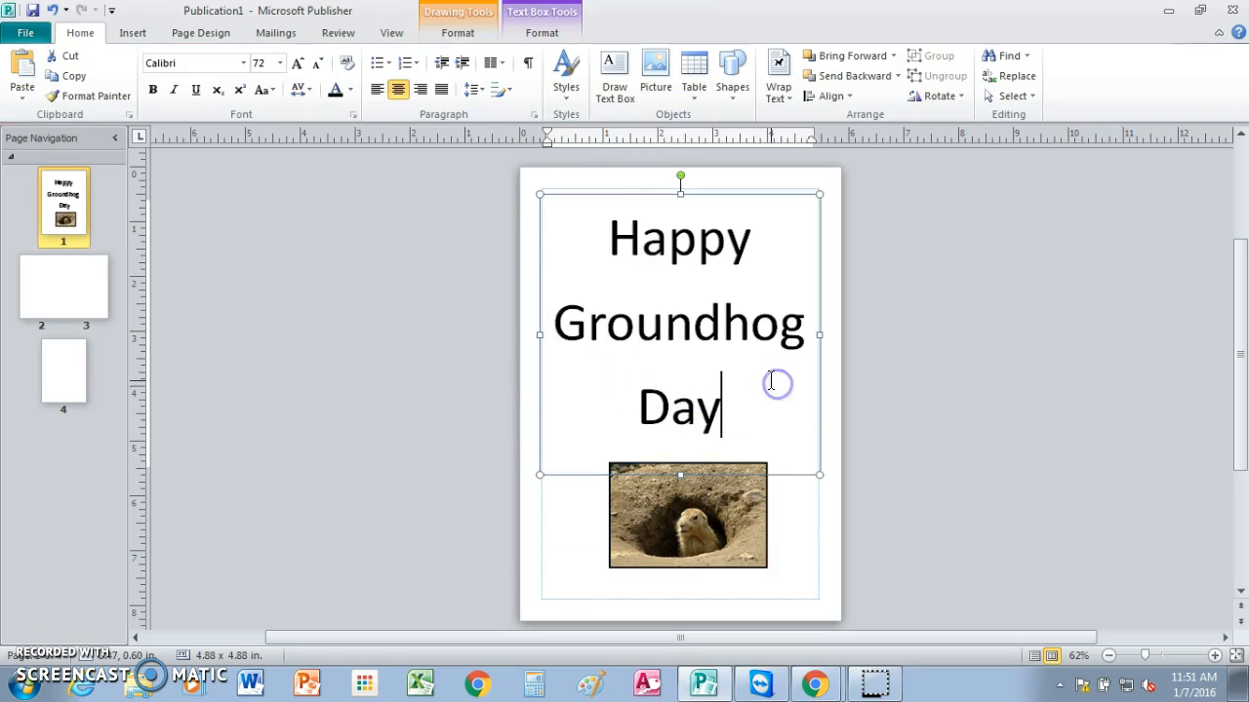
pyautogui.moveTo(592, 229); pyautogui.dragTo(762, 386)
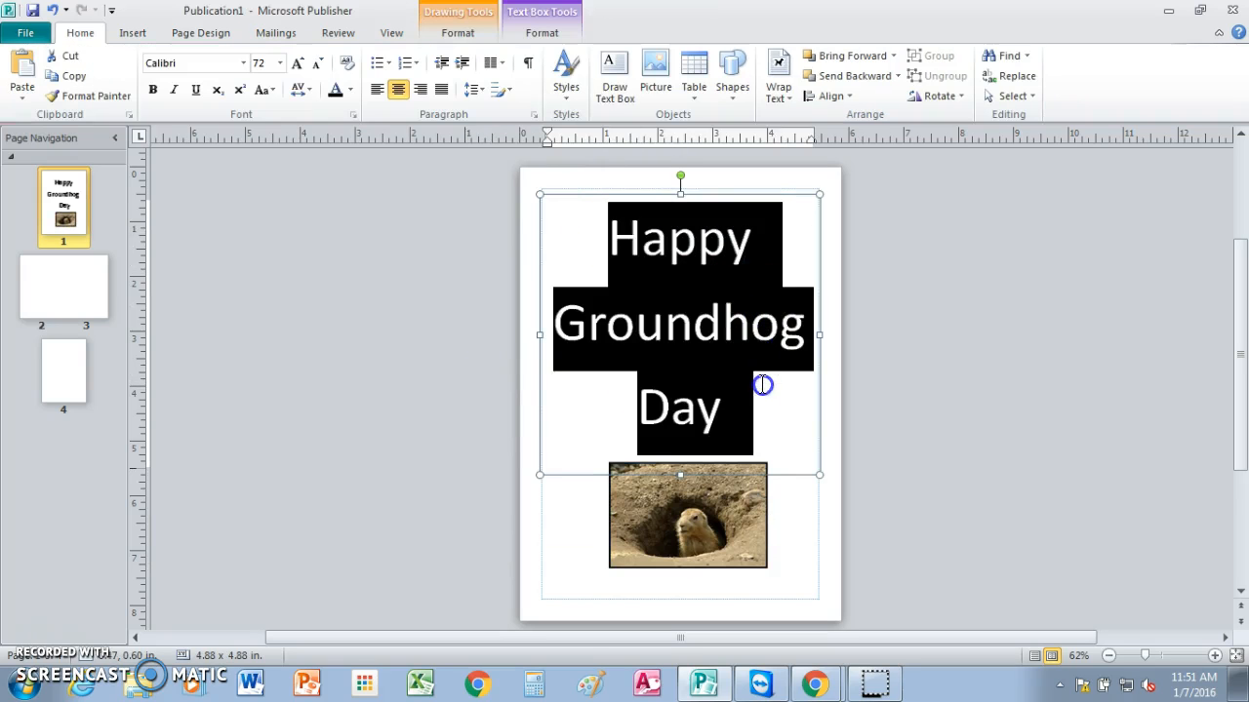
pyautogui.click(352, 90)
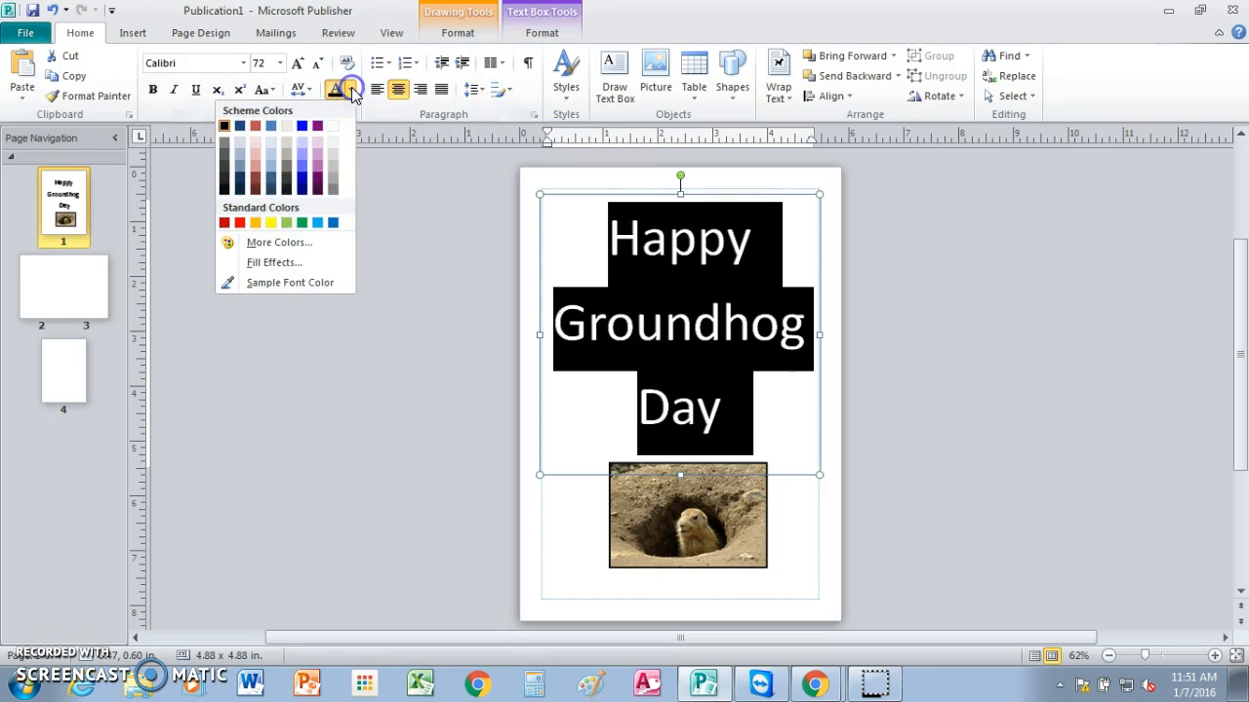
pyautogui.click(241, 224)
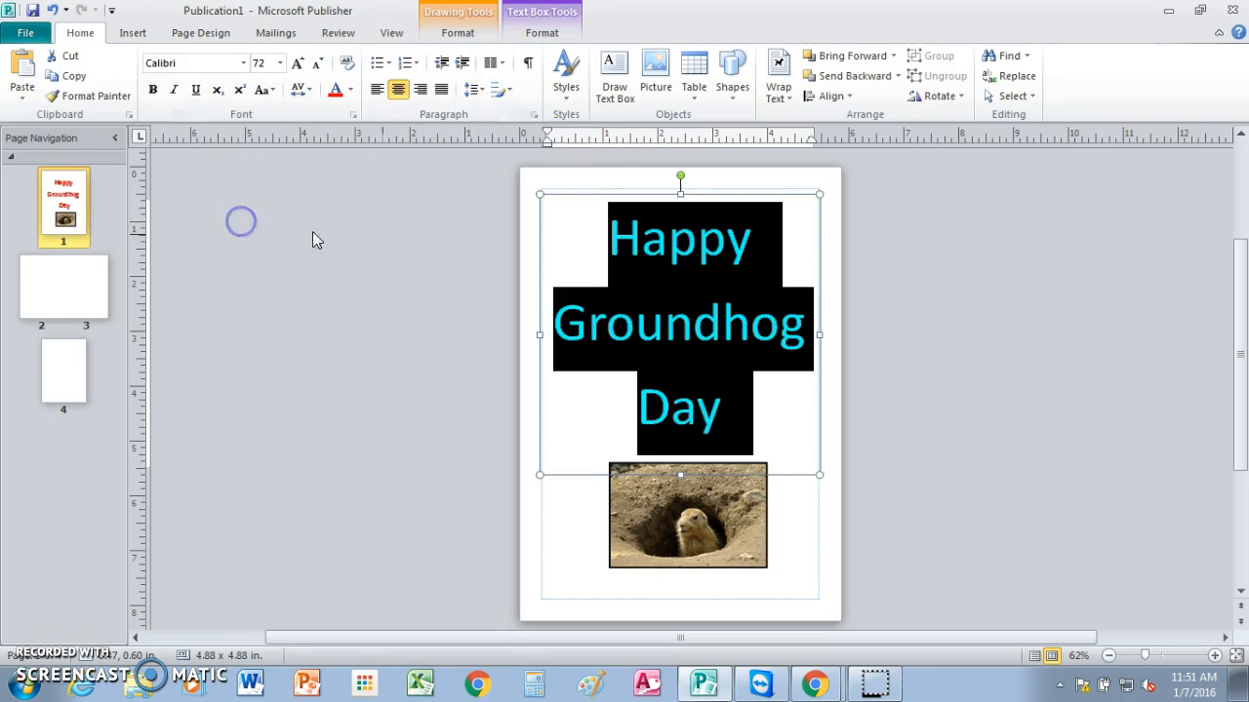
pyautogui.click(762, 387)
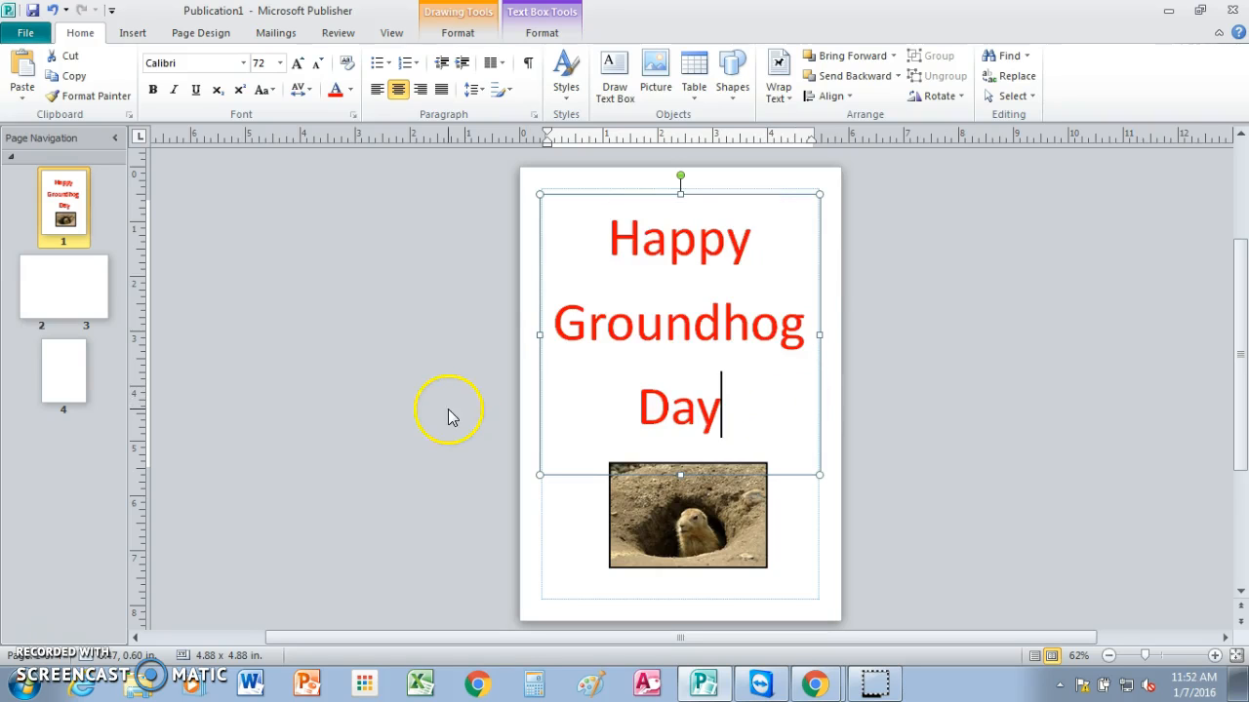
# Step: Go to pages 2 and 3, insert the "ground hog2" picture and move it to the upper half of page 2
pyautogui.click(55, 287)
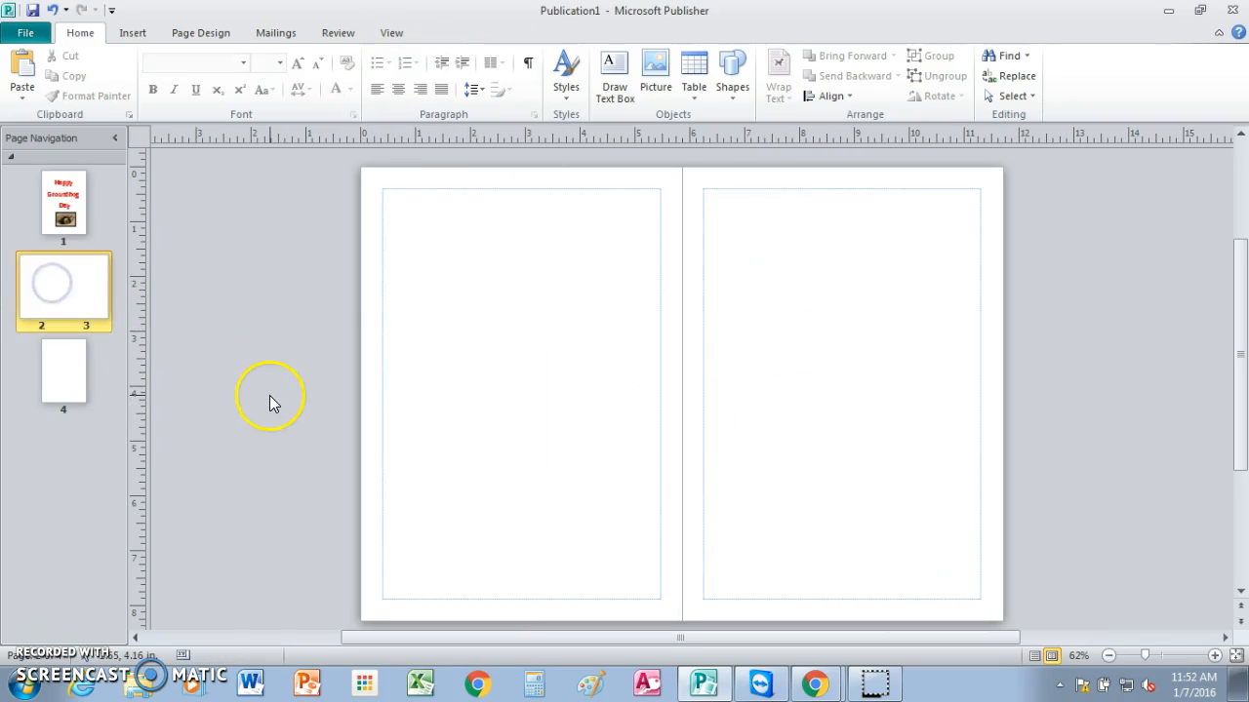
pyautogui.click(39, 292)
pyautogui.click(483, 323)
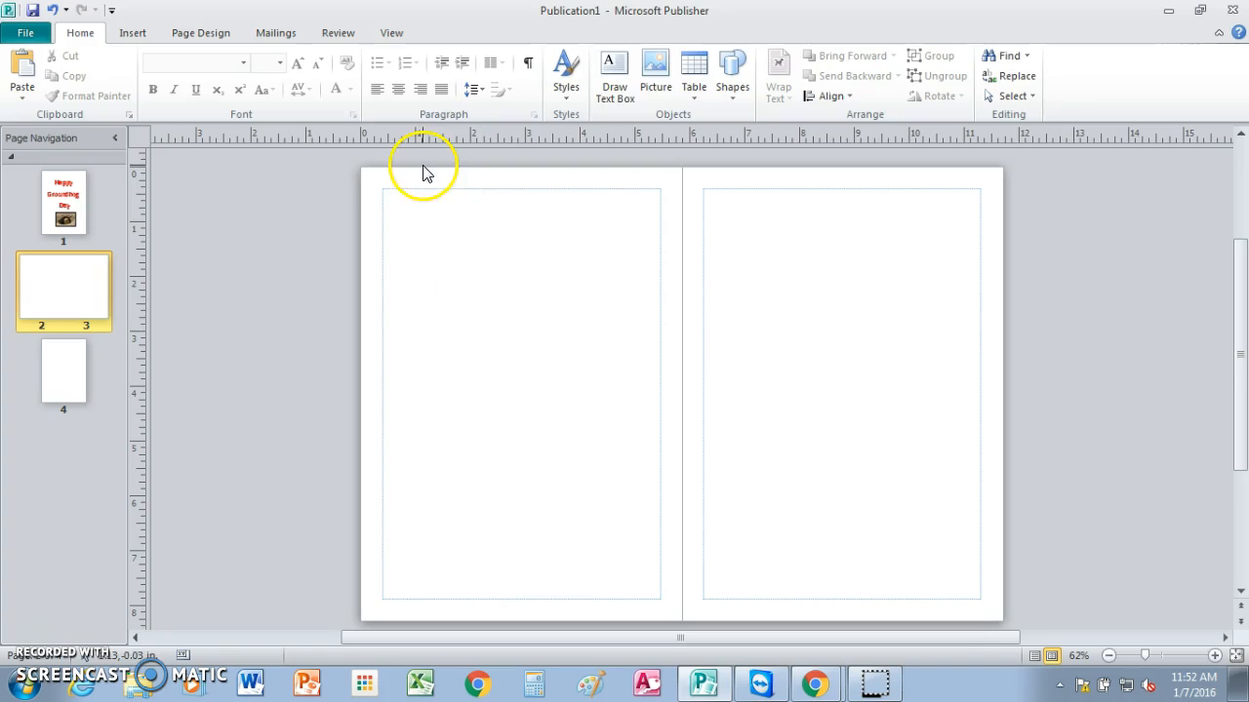
pyautogui.click(133, 33)
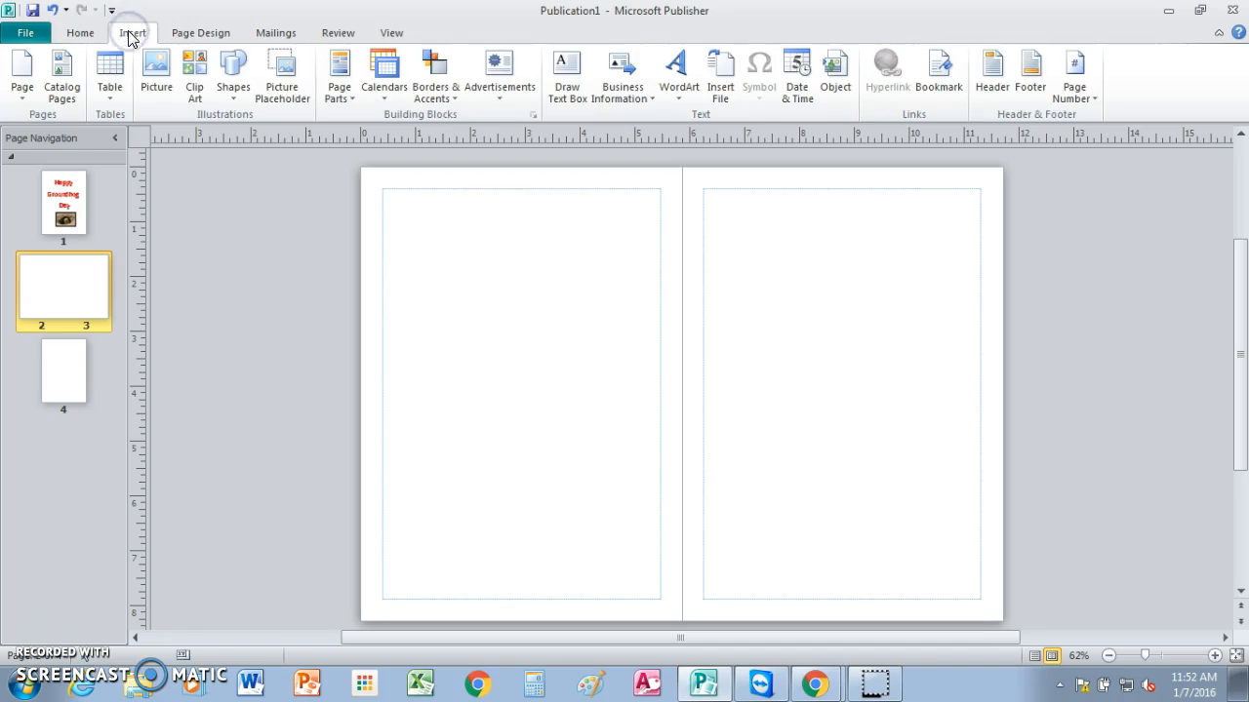
pyautogui.click(158, 77)
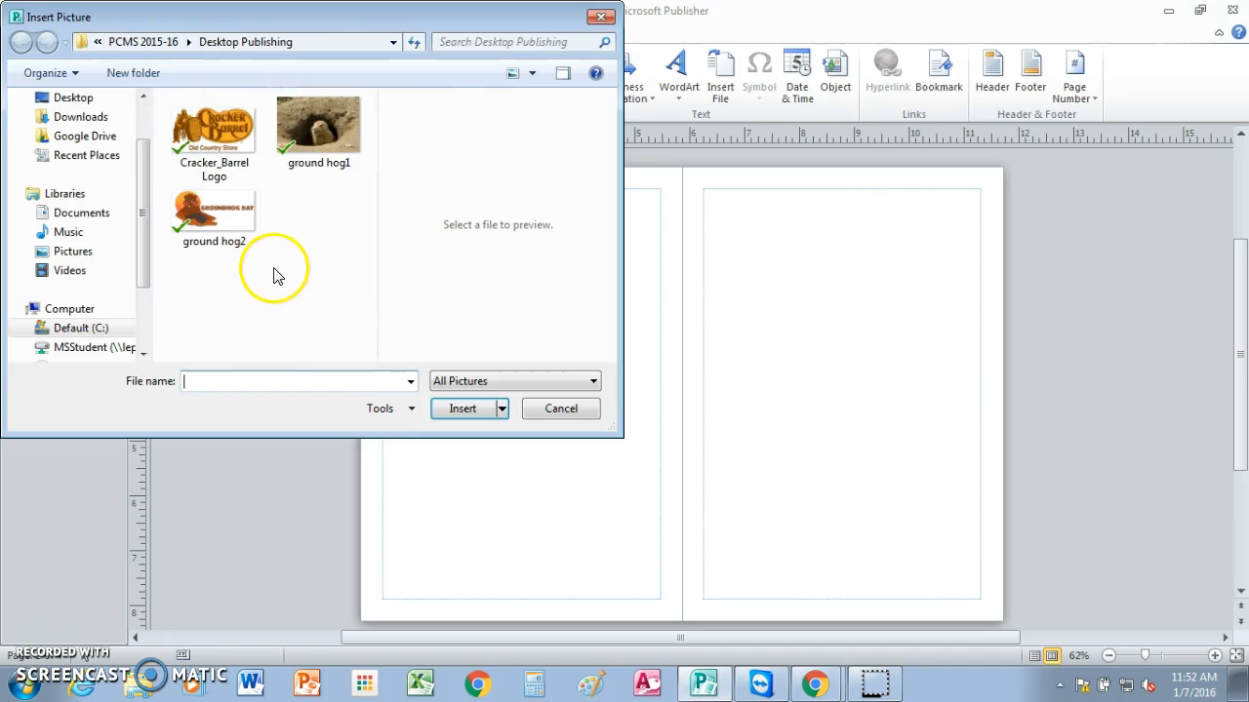
pyautogui.doubleClick(239, 217)
pyautogui.moveTo(711, 423); pyautogui.dragTo(531, 341)
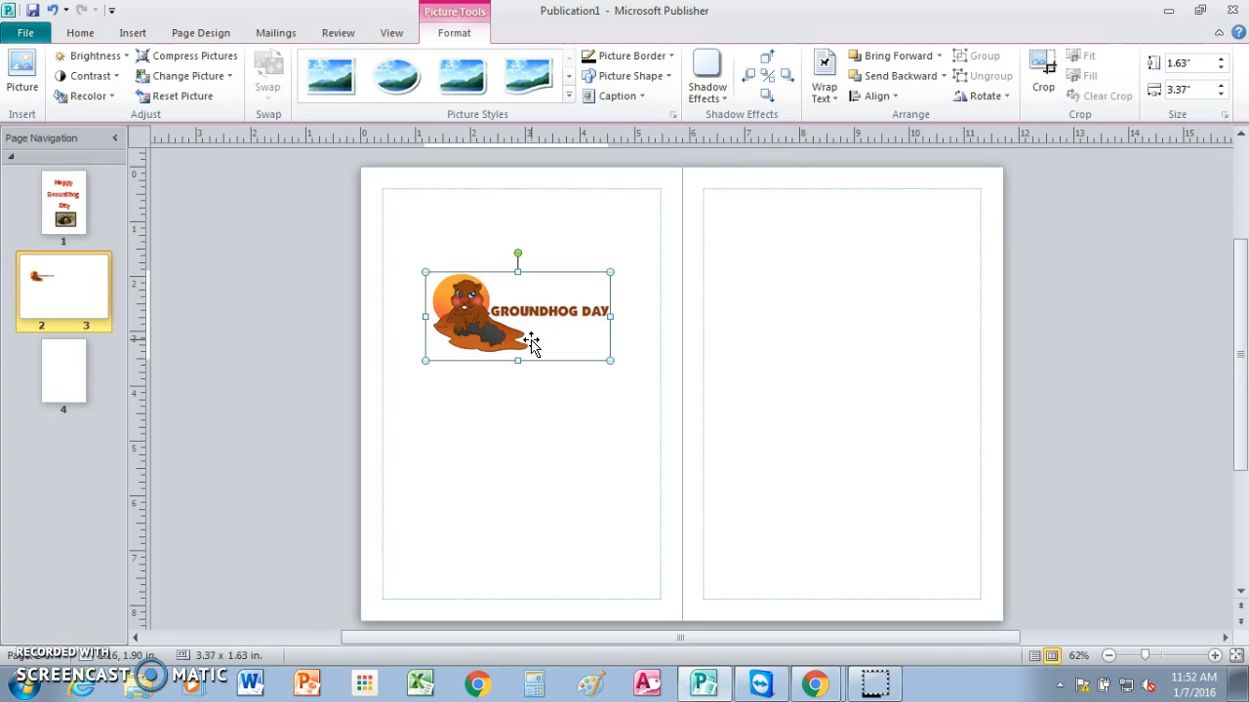
# Step: Draw a text box about 4.63 x 6.60 in that fills most of page 3 inside the margins
pyautogui.click(753, 262)
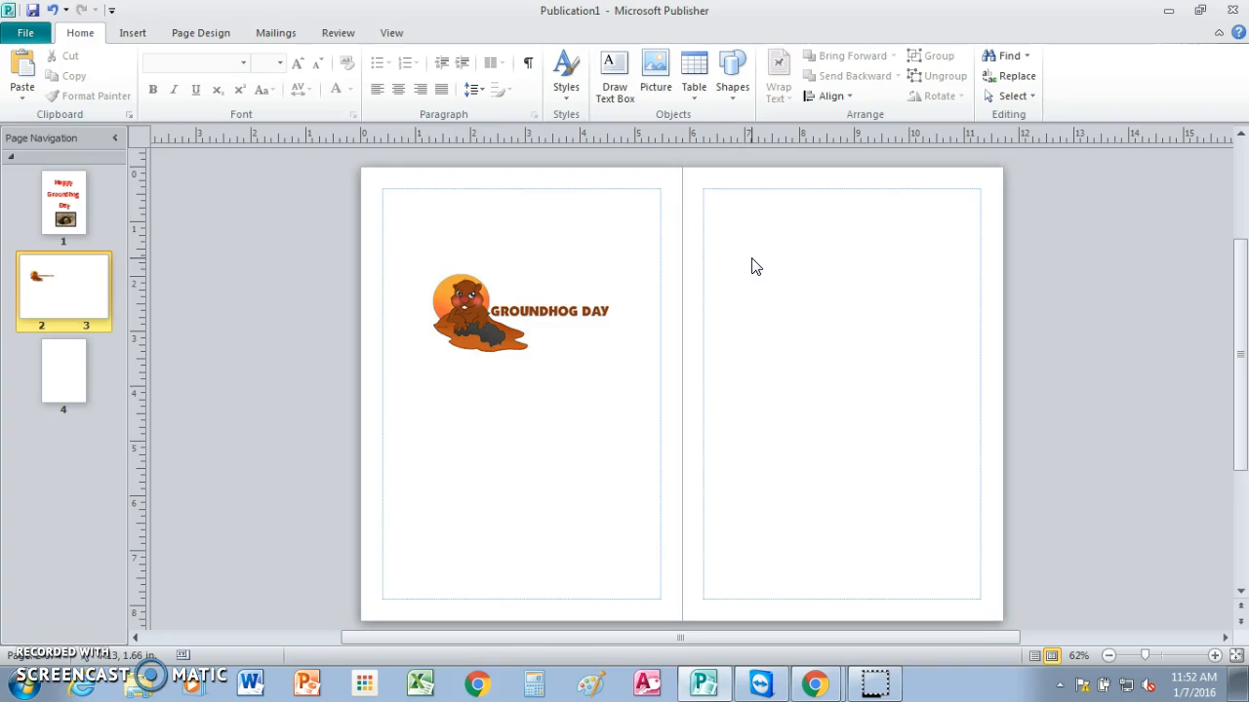
pyautogui.click(615, 78)
pyautogui.moveTo(719, 207)
pyautogui.mouseDown()
pyautogui.moveTo(770, 429)
pyautogui.moveTo(901, 553)
pyautogui.moveTo(976, 571)
pyautogui.mouseUp()
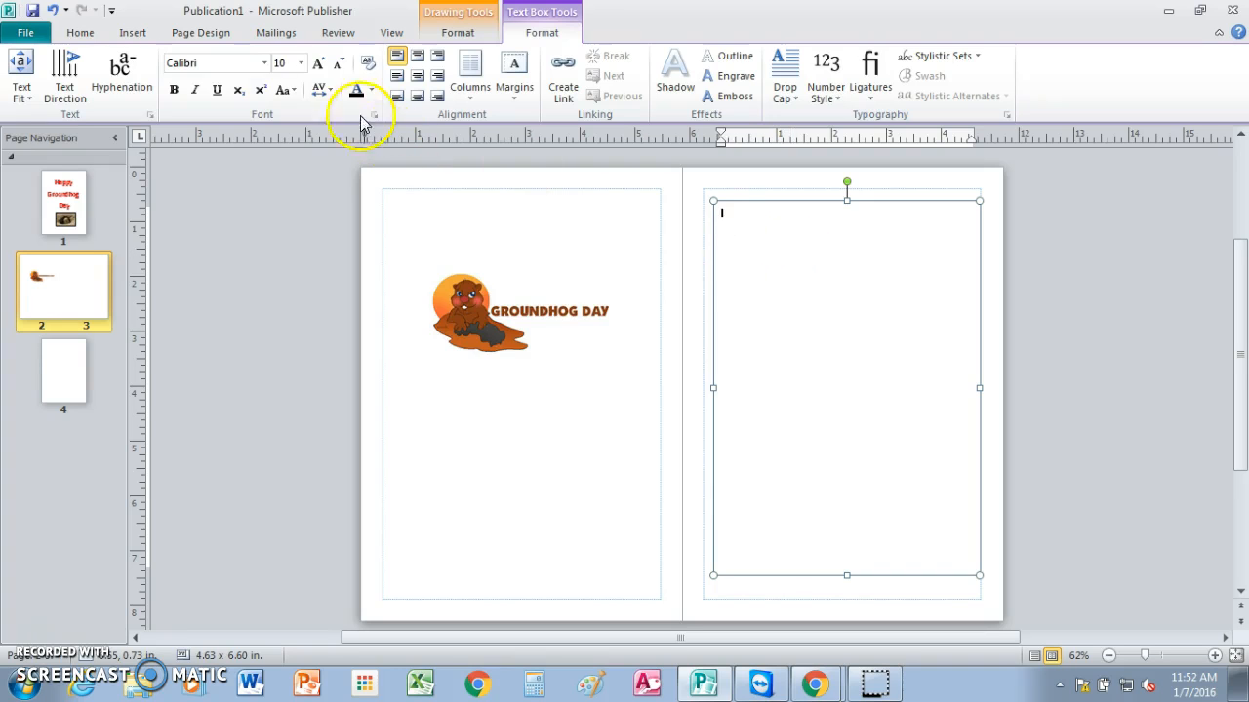
# Step: Set the page 3 text box's font size to 26 and enter "Just popping up to wish you a Happy Groundhog Day!"
pyautogui.click(300, 62)
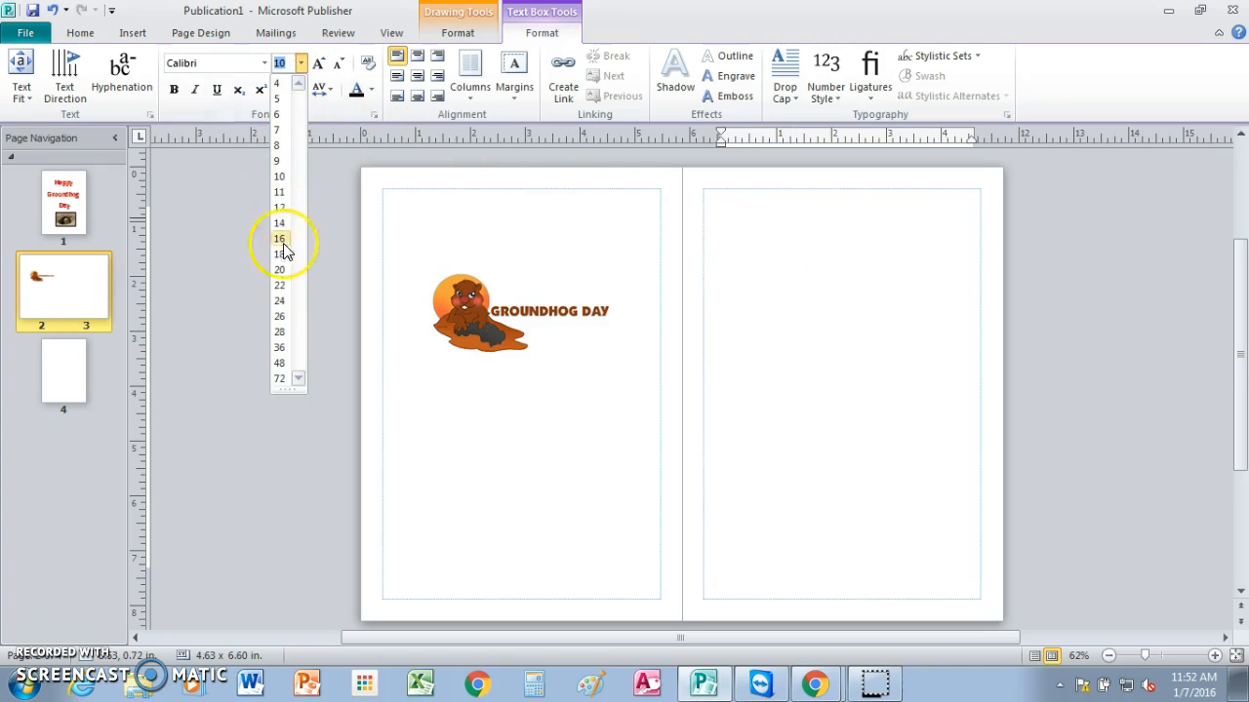
pyautogui.click(283, 316)
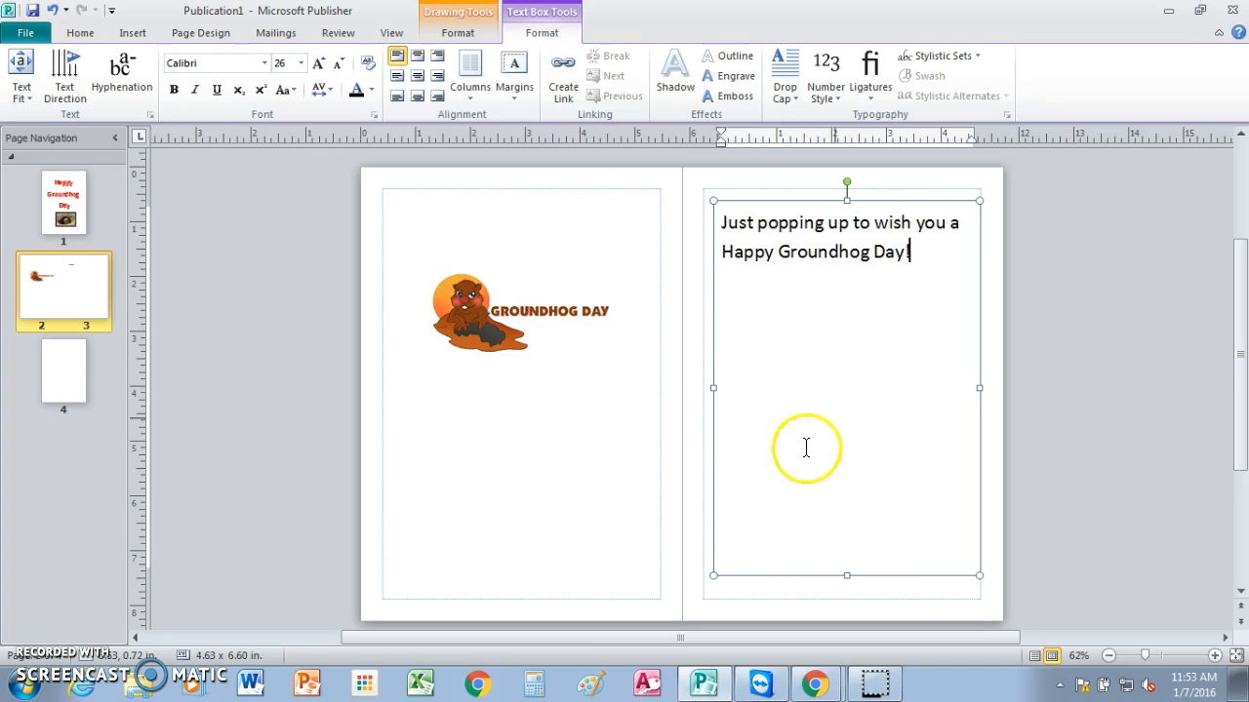
pyautogui.click(611, 465)
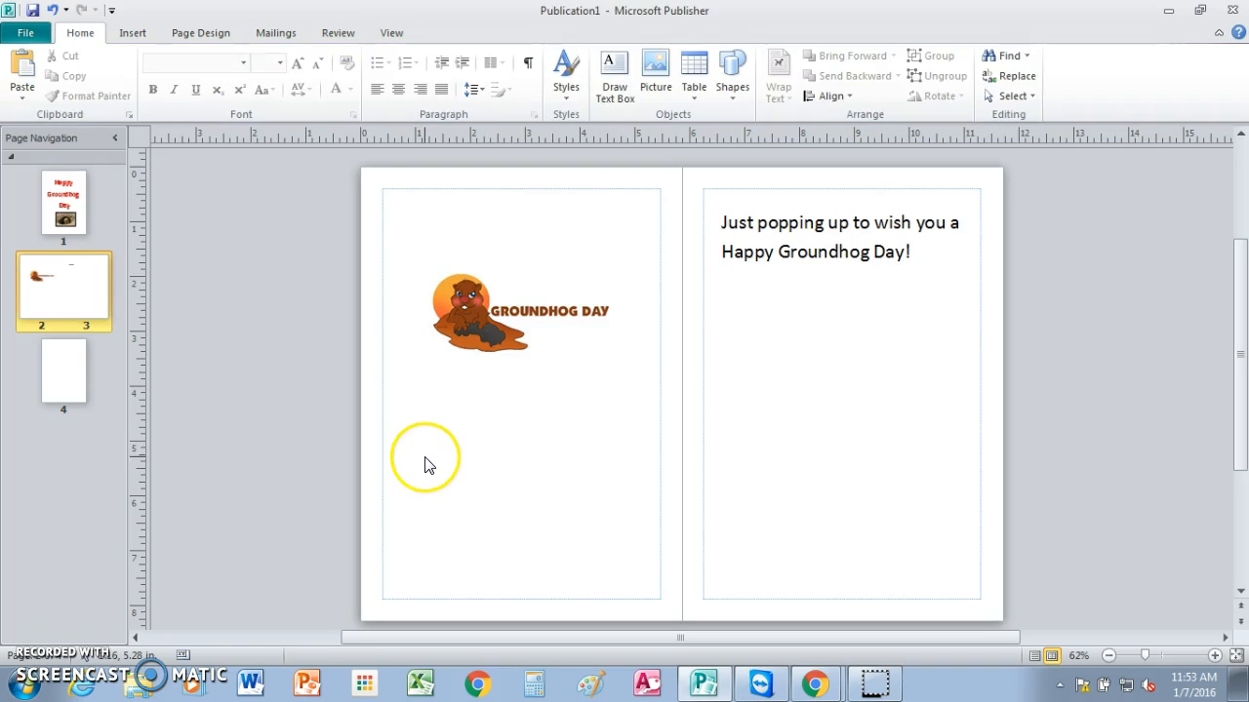
# Step: Go to page 4, draw a text box about 4.28 x 1.05 in just above the lower margin and enter "This"
pyautogui.click(64, 376)
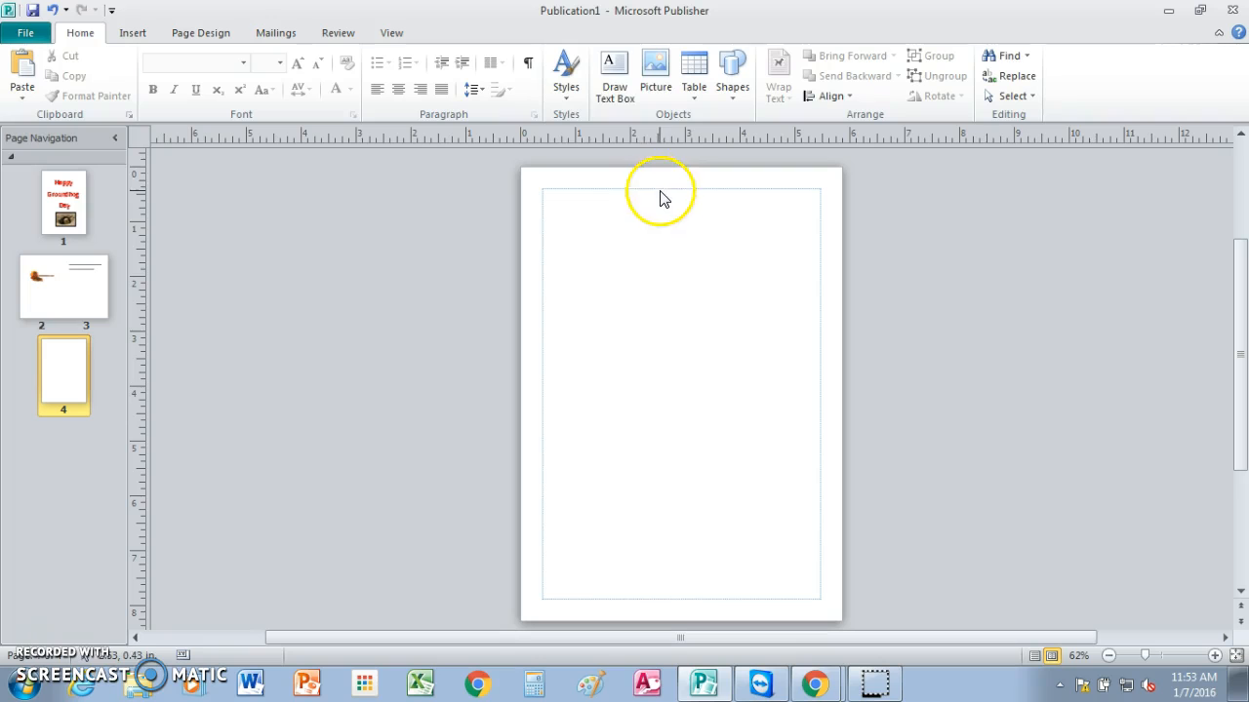
pyautogui.click(615, 97)
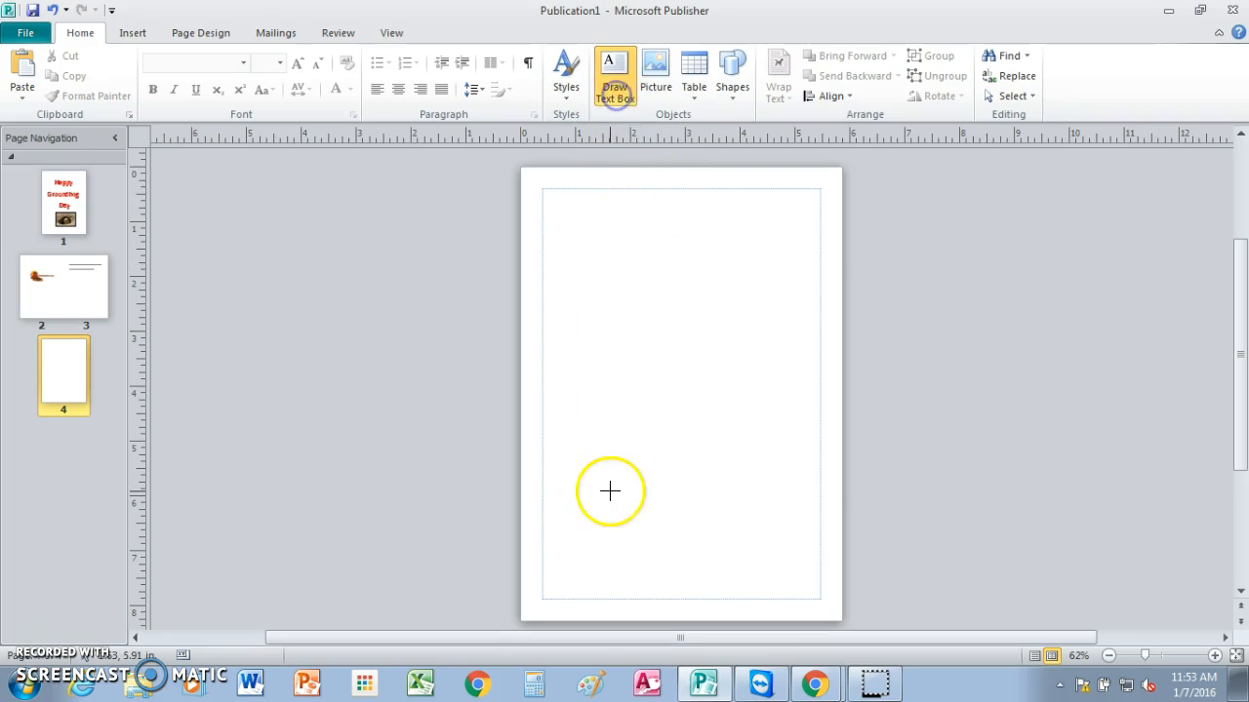
pyautogui.moveTo(567, 529); pyautogui.dragTo(802, 588)
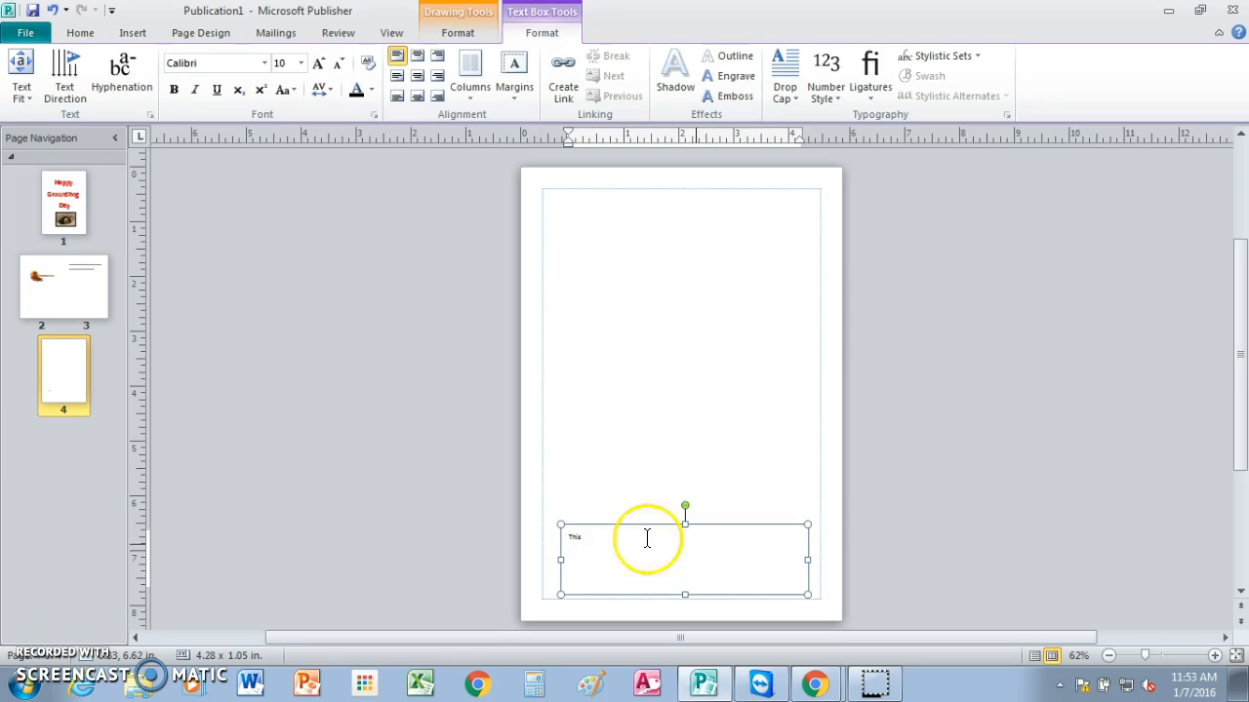
# Step: Set the font size of the page 4 text to 28 and complete the line "This card was created by"
pyautogui.moveTo(588, 537); pyautogui.dragTo(567, 536)
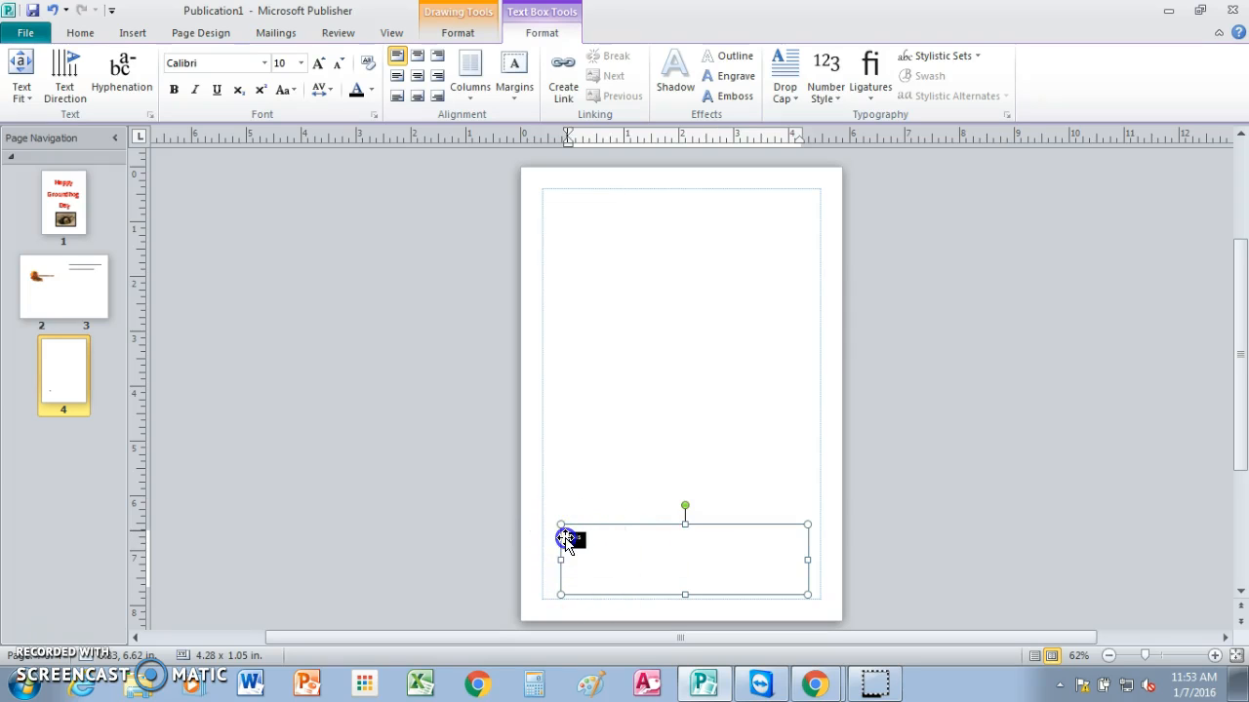
pyautogui.click(302, 64)
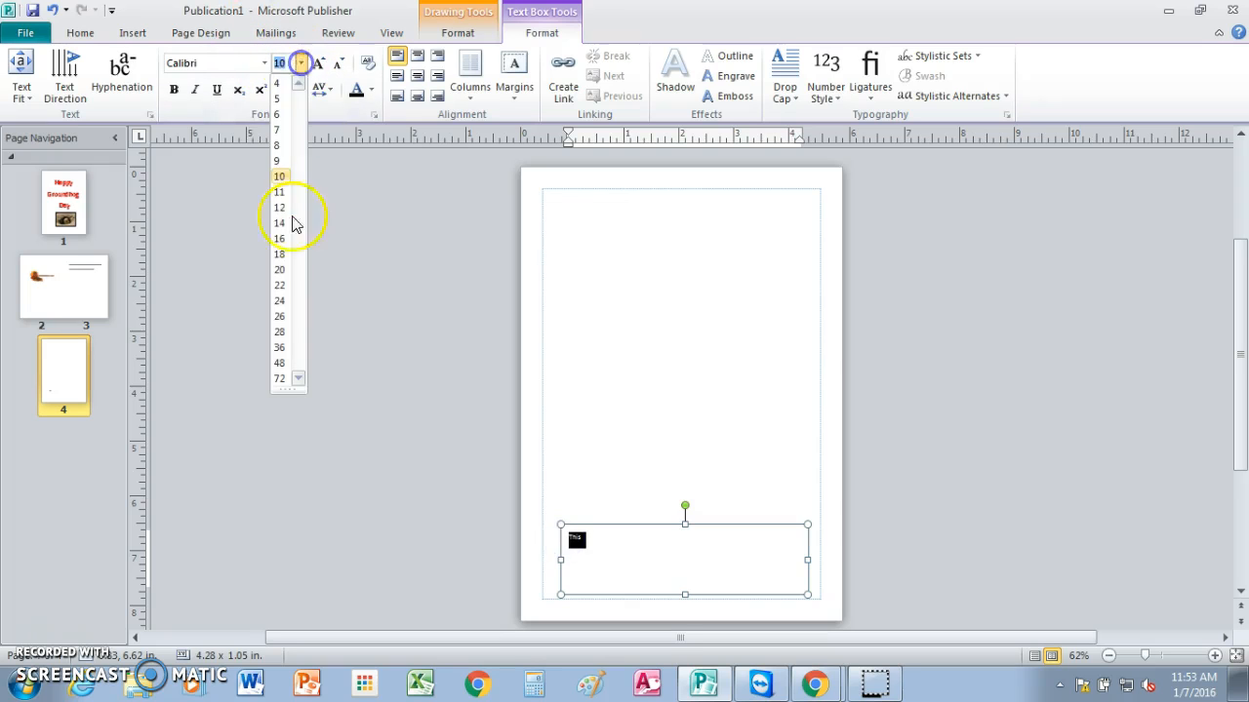
pyautogui.click(281, 333)
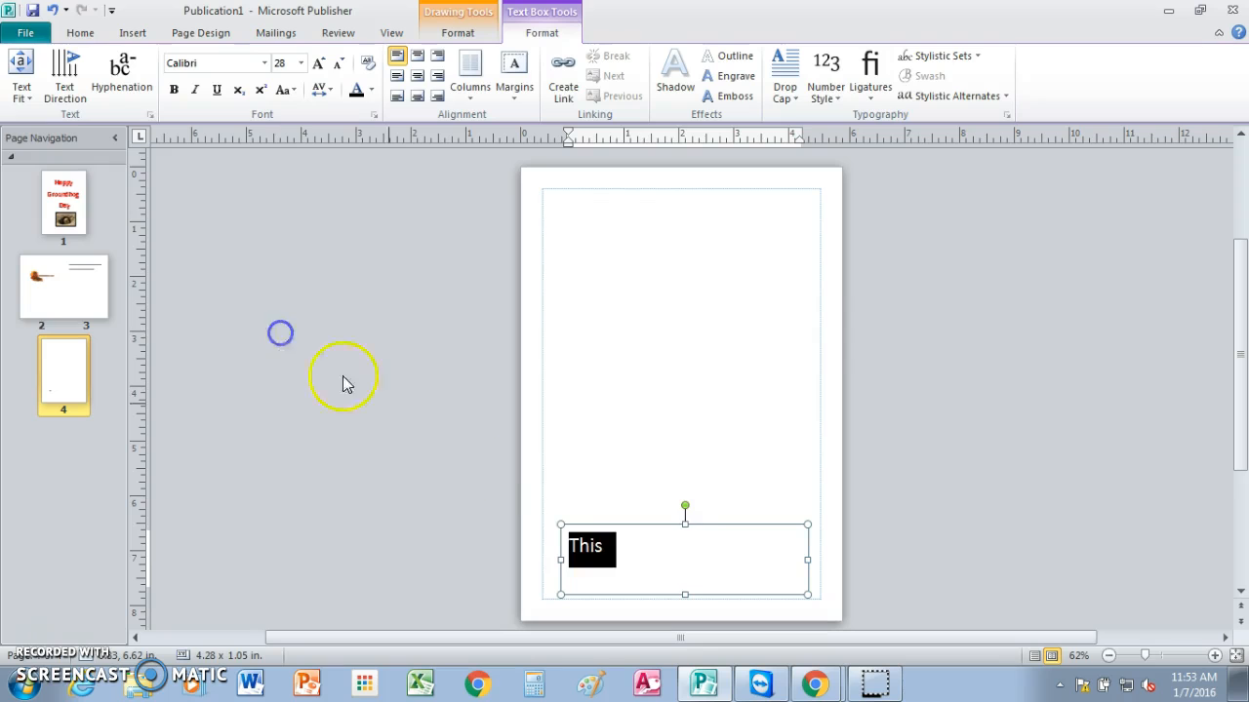
pyautogui.click(635, 552)
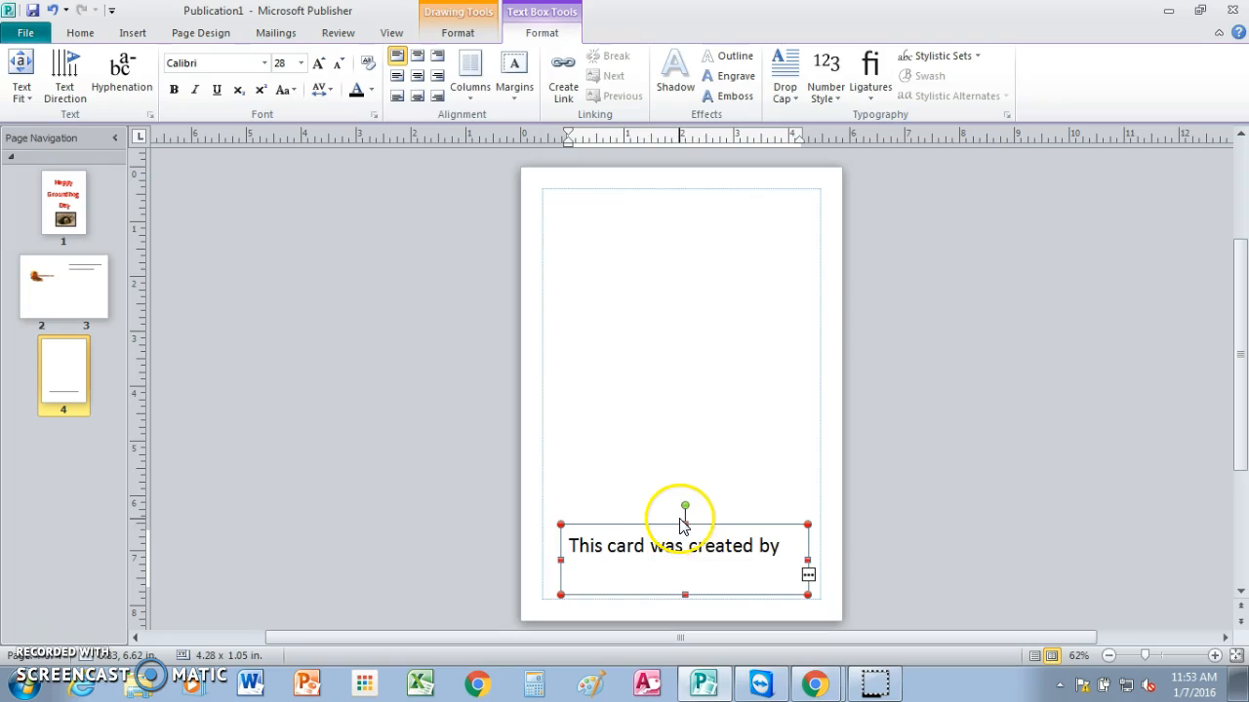
# Step: Extend the page 4 text box upward to about 1.73 in tall and add the creator's name on the second line
pyautogui.moveTo(684, 511); pyautogui.dragTo(687, 520)
pyautogui.moveTo(688, 489); pyautogui.dragTo(686, 486)
pyautogui.click(639, 544)
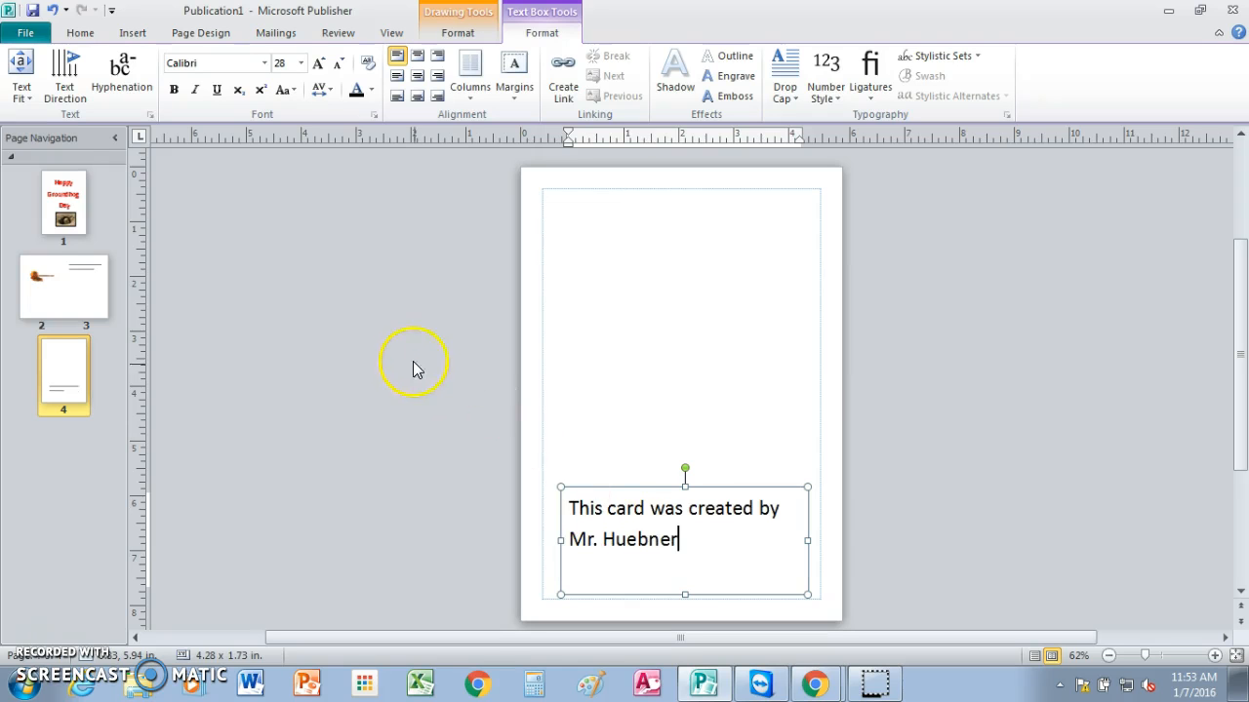
pyautogui.click(614, 312)
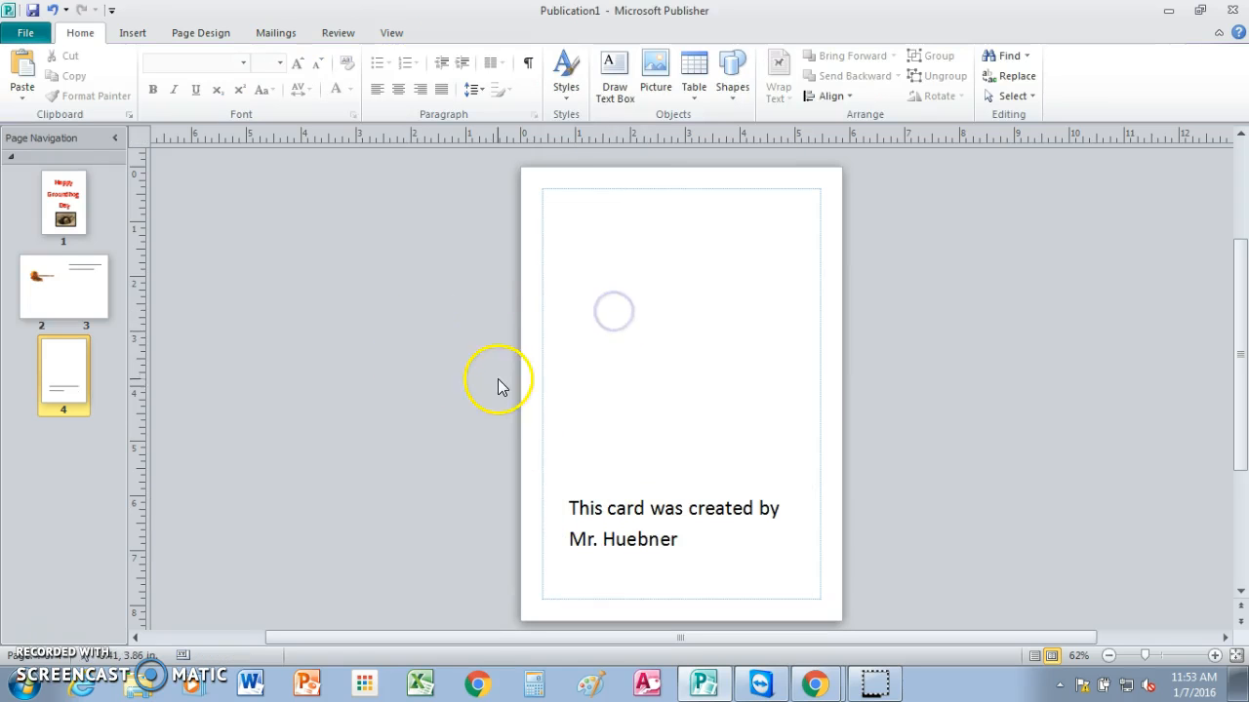
# Step: Review the finished card page by page: the cover, the inside pages 2 and 3, and the back page
pyautogui.click(66, 291)
pyautogui.click(63, 205)
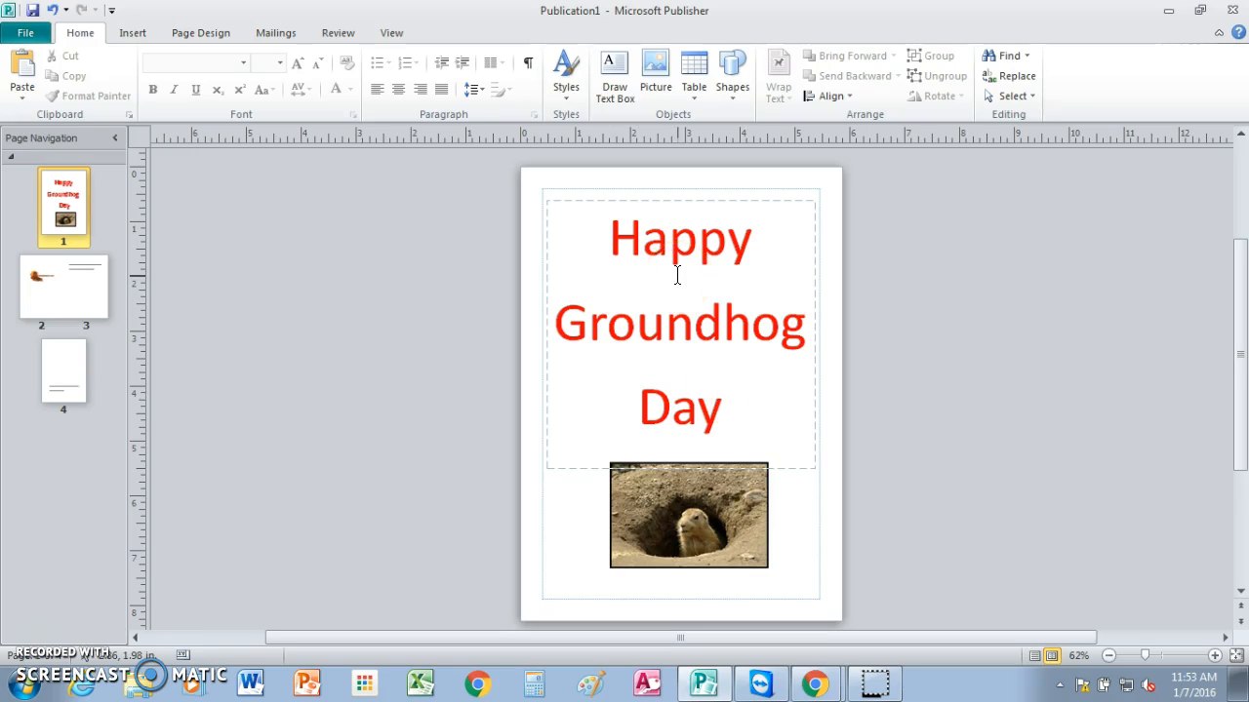
pyautogui.click(59, 285)
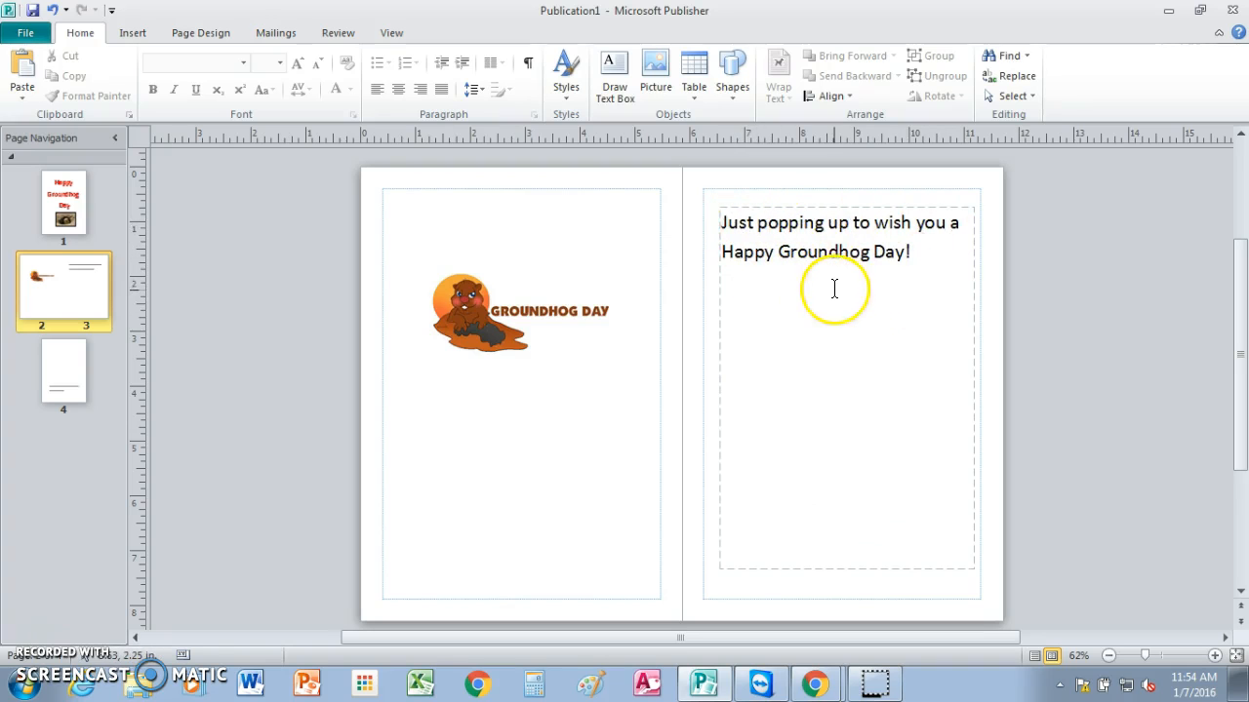
pyautogui.click(737, 384)
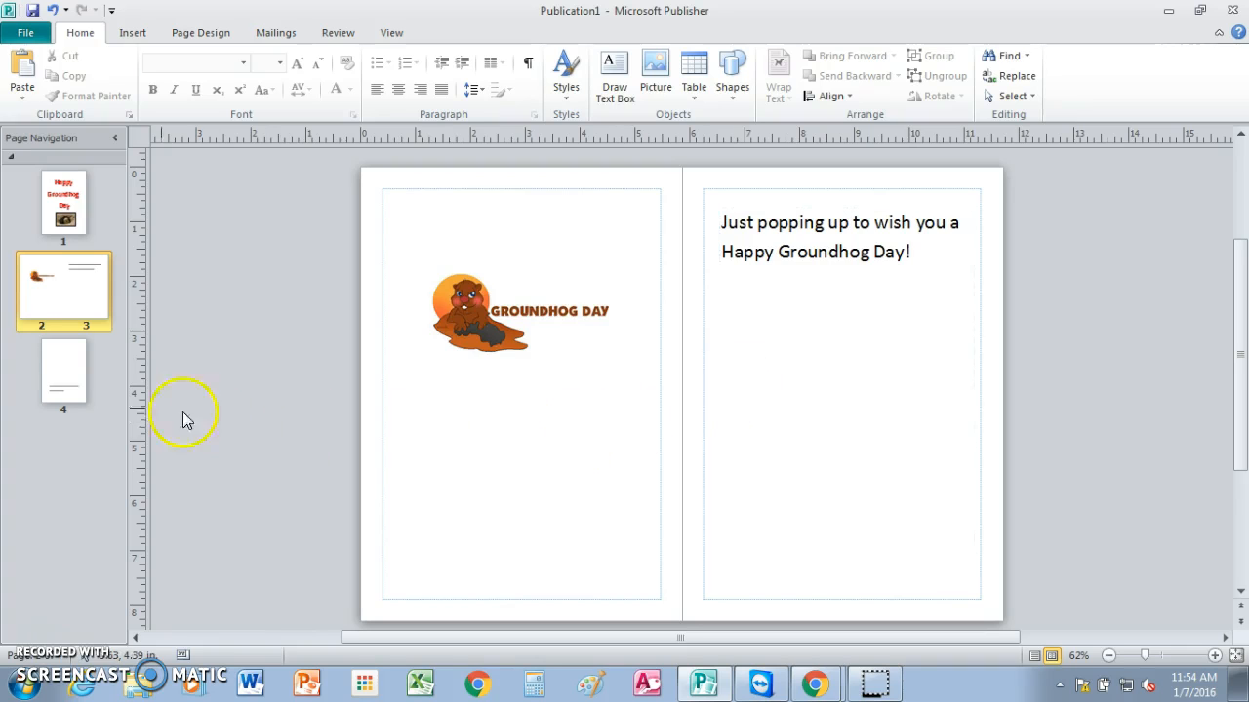
pyautogui.click(65, 378)
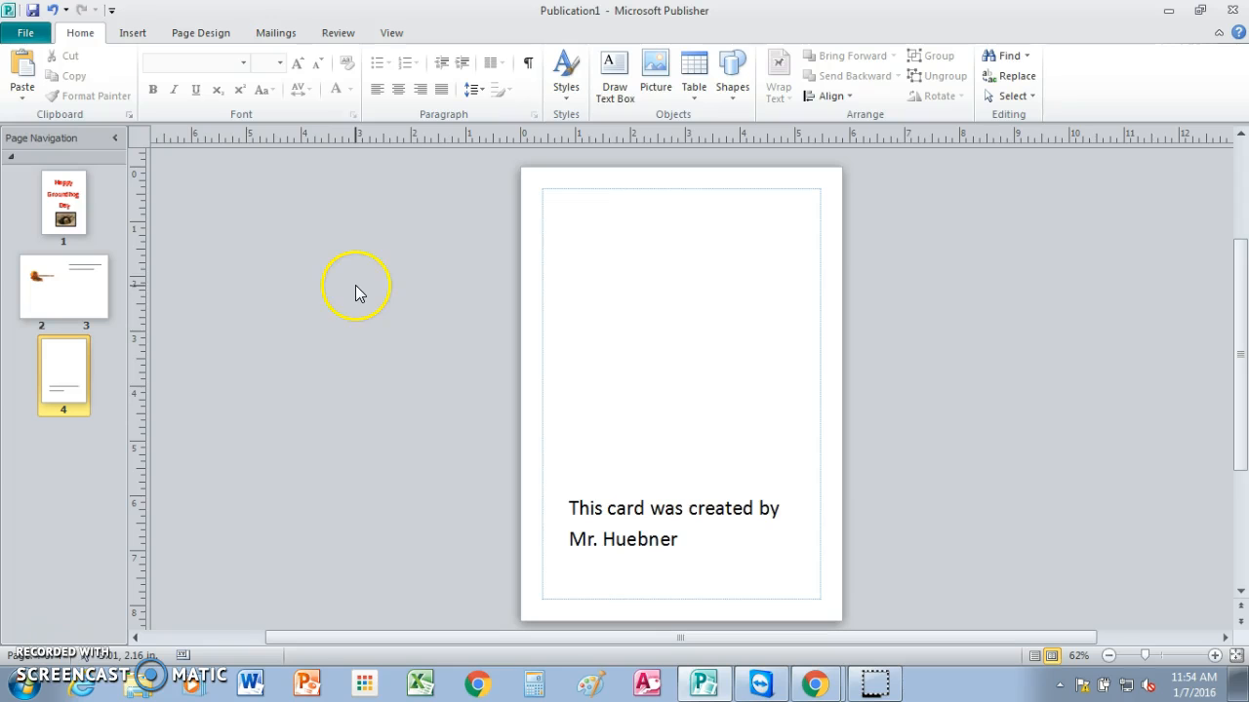
# Step: Start saving the publication under a new name and choose PDF as the file type
pyautogui.click(24, 35)
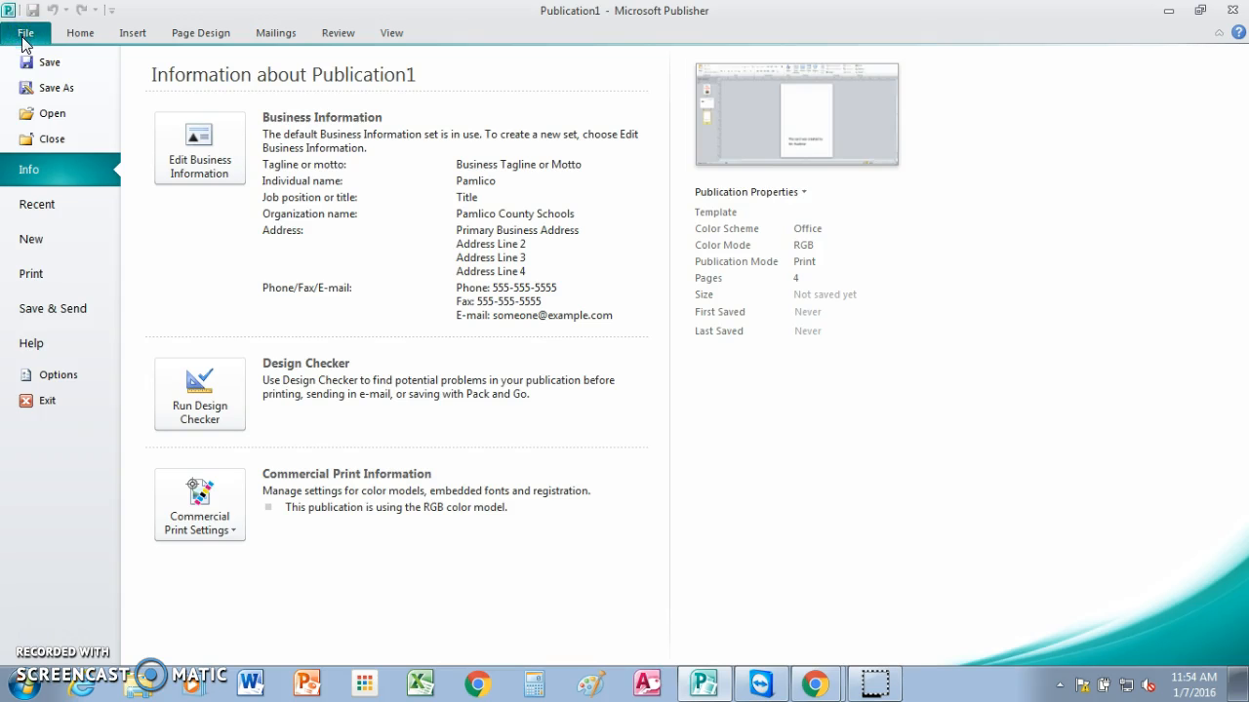
pyautogui.click(48, 87)
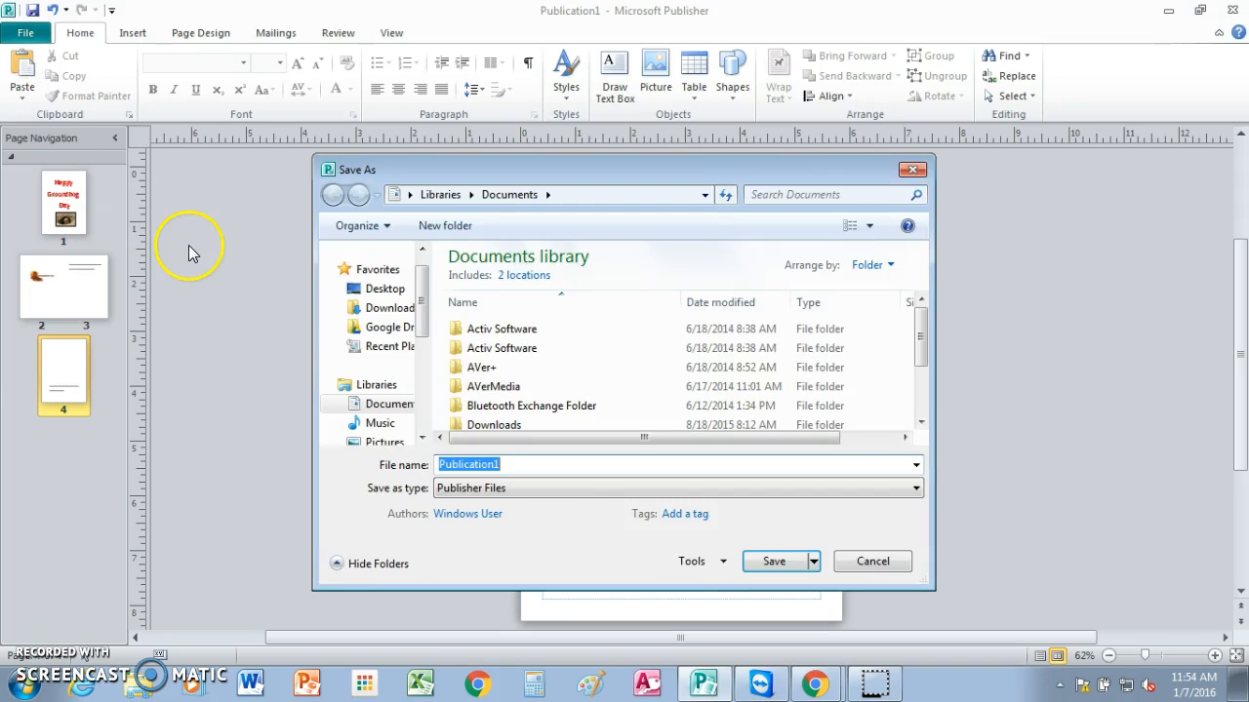
pyautogui.click(916, 491)
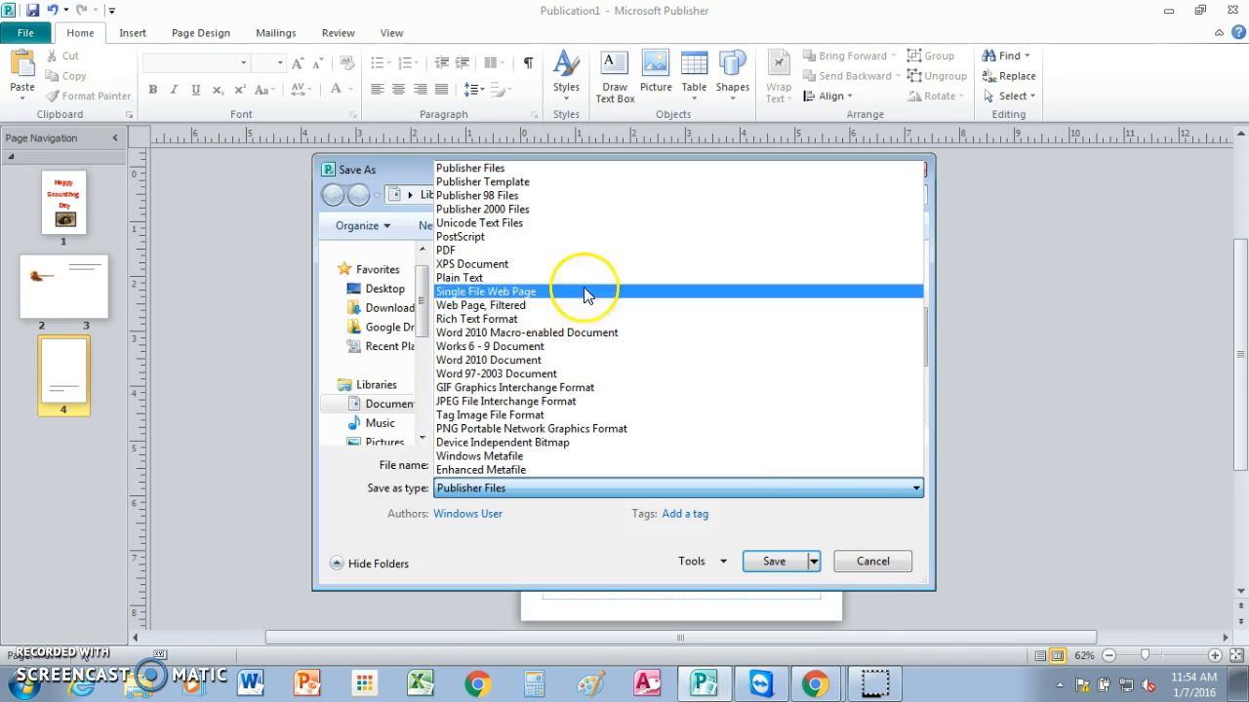
pyautogui.click(568, 251)
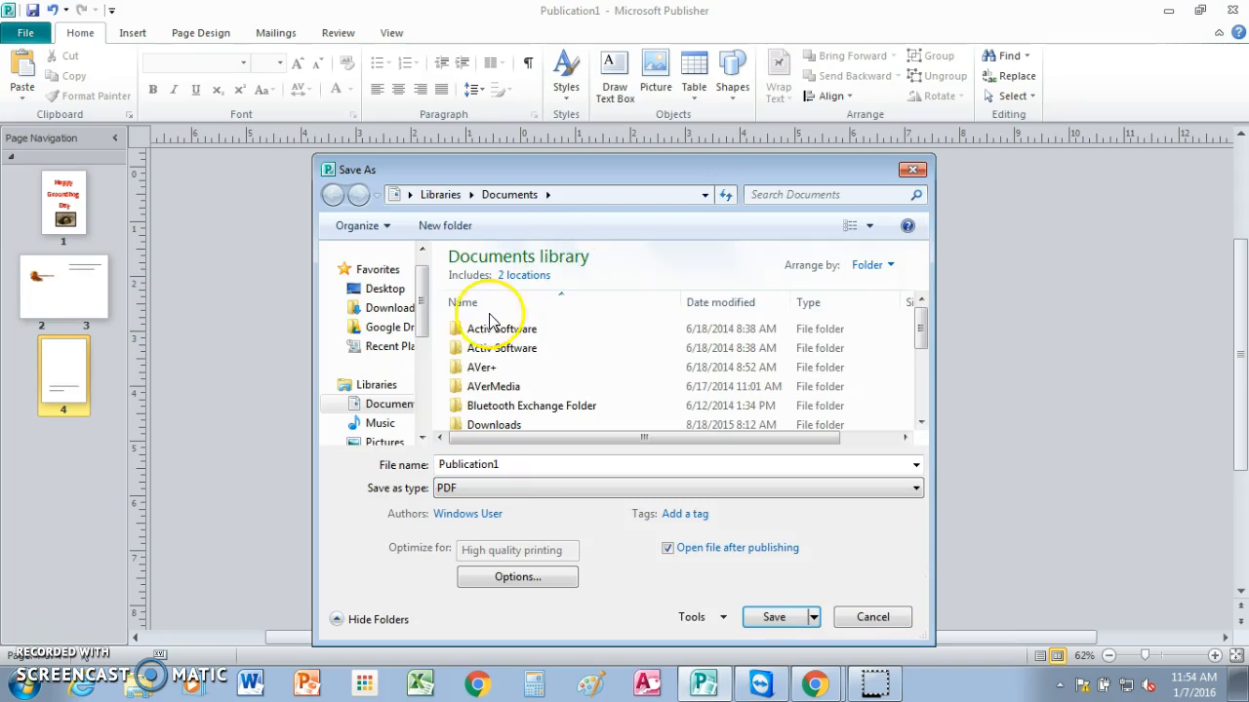
# Step: Save the PDF as "greeting card" in the Desktop Publishing folder inside Google Drive's PCMS 2015-16 folder
pyautogui.click(390, 327)
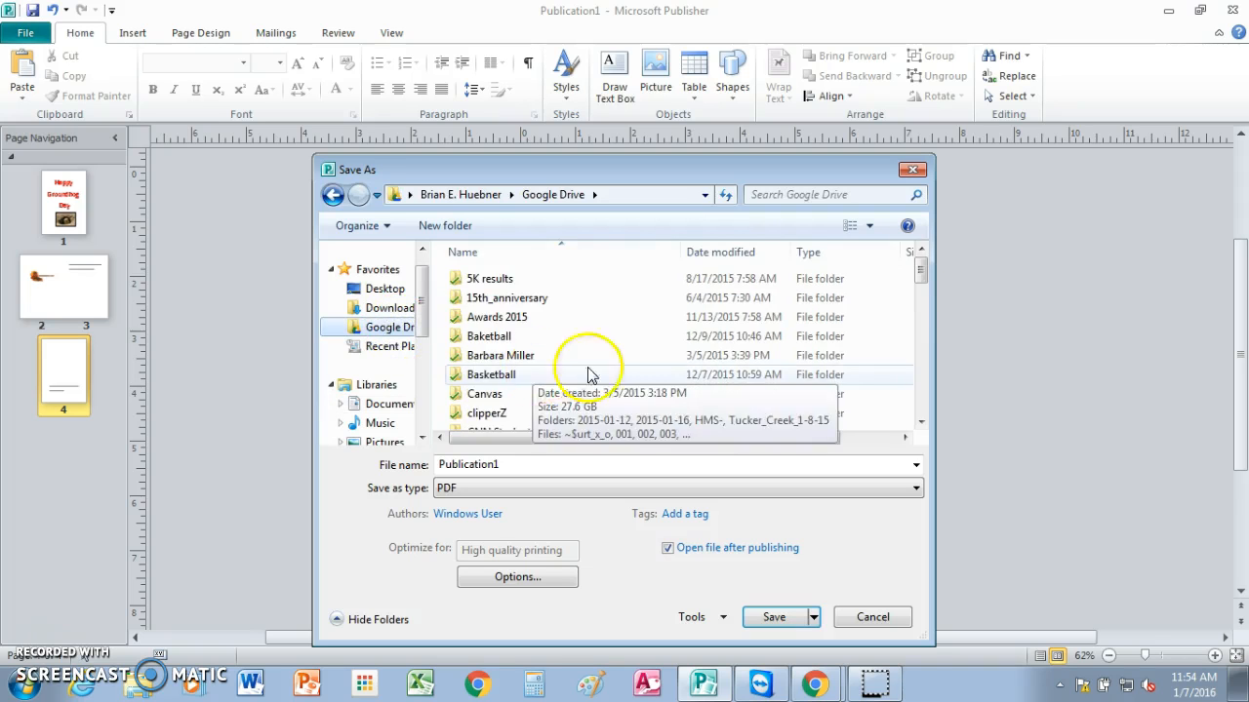
pyautogui.moveTo(919, 273); pyautogui.dragTo(920, 359)
pyautogui.doubleClick(530, 380)
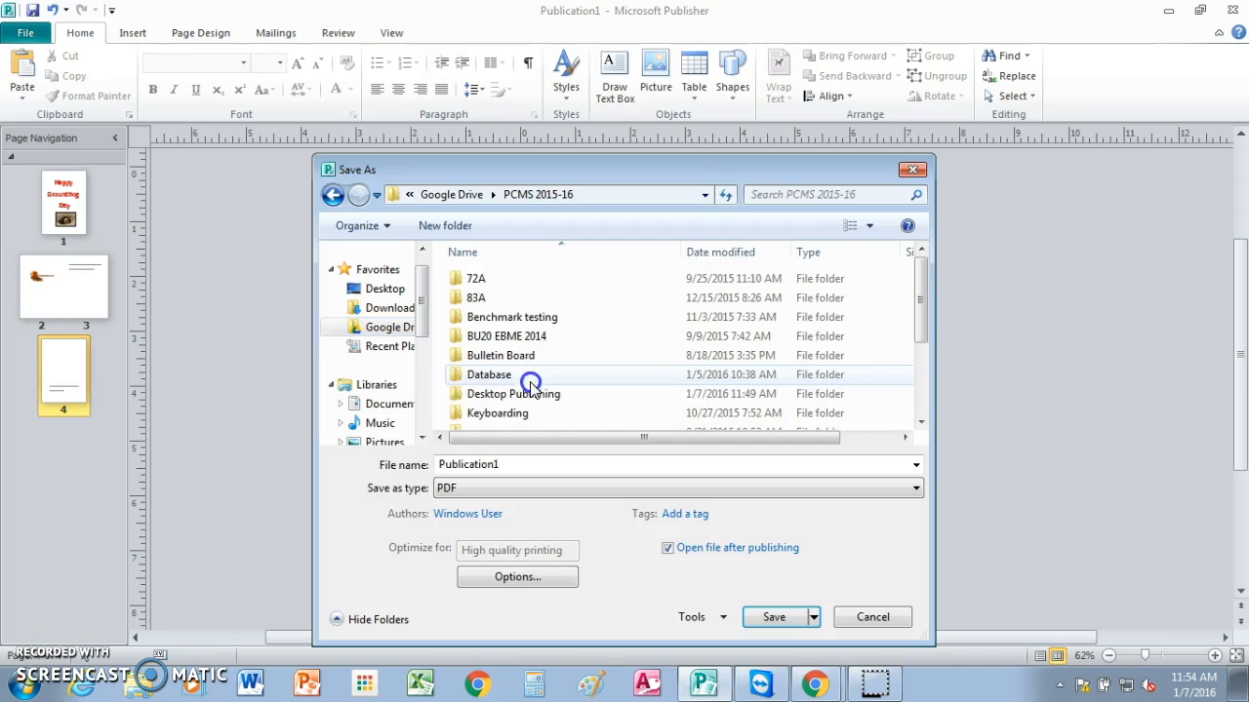
pyautogui.doubleClick(530, 402)
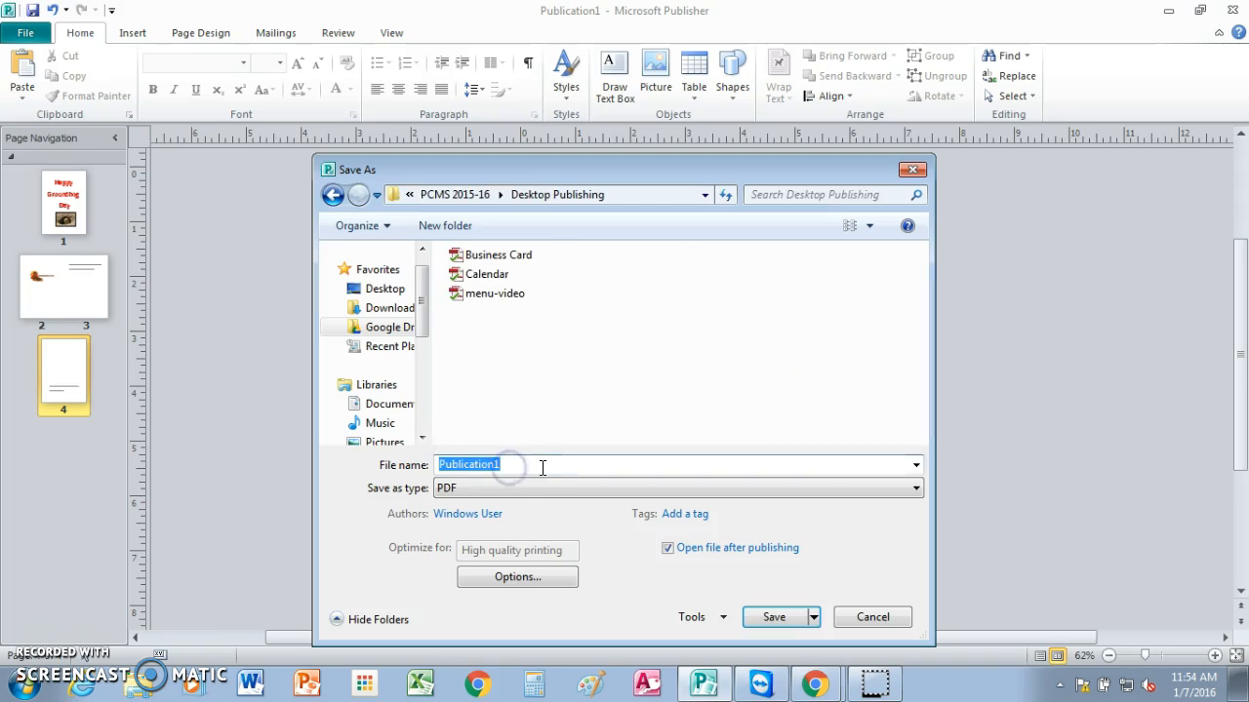
pyautogui.write('greeting card')
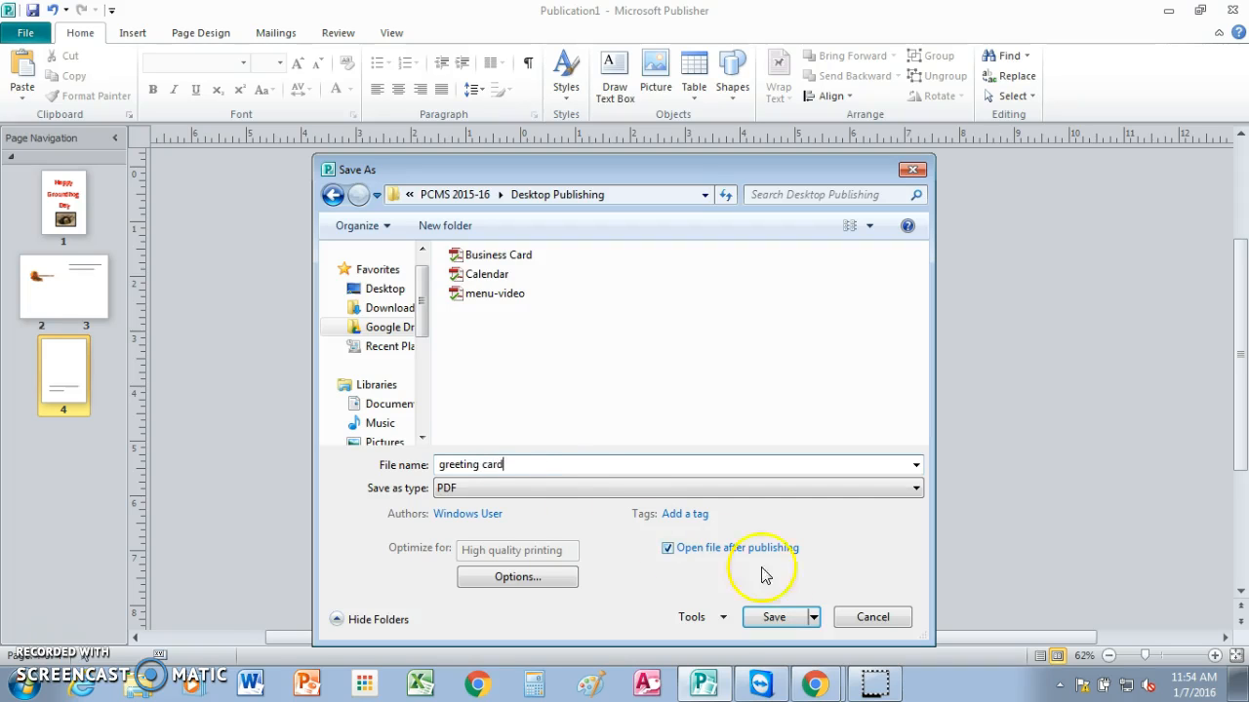
pyautogui.click(766, 617)
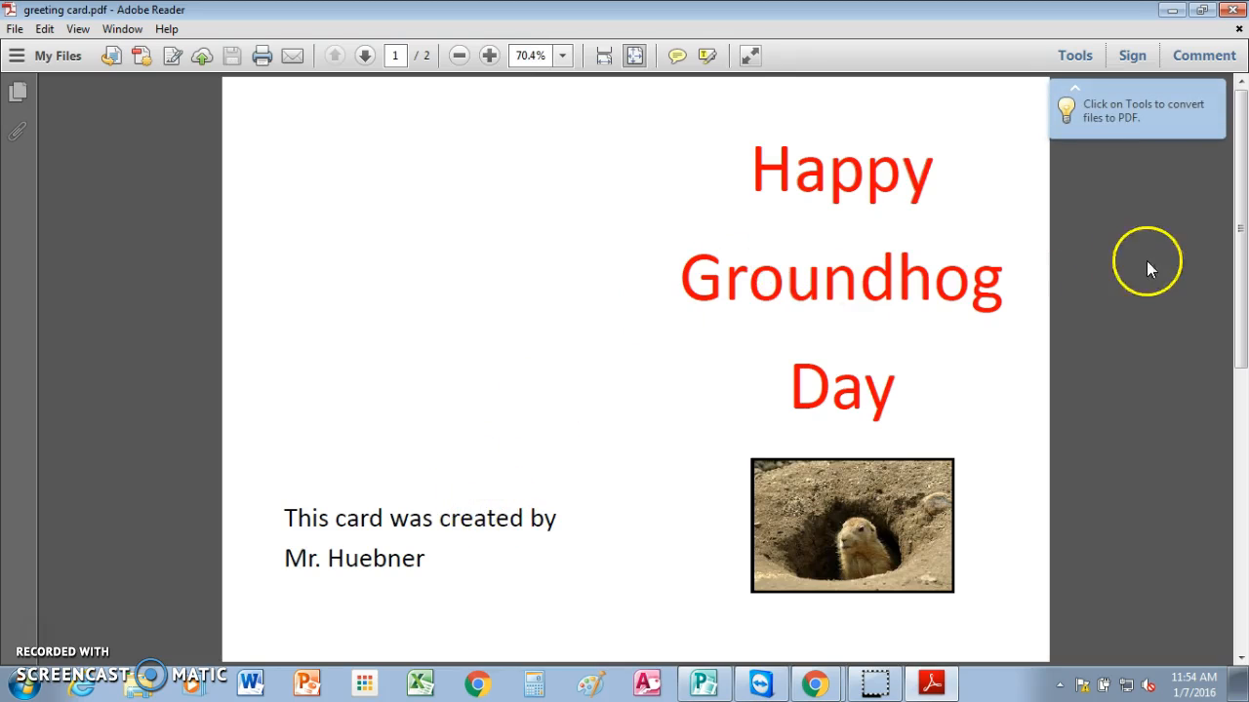
pyautogui.click(1241, 240)
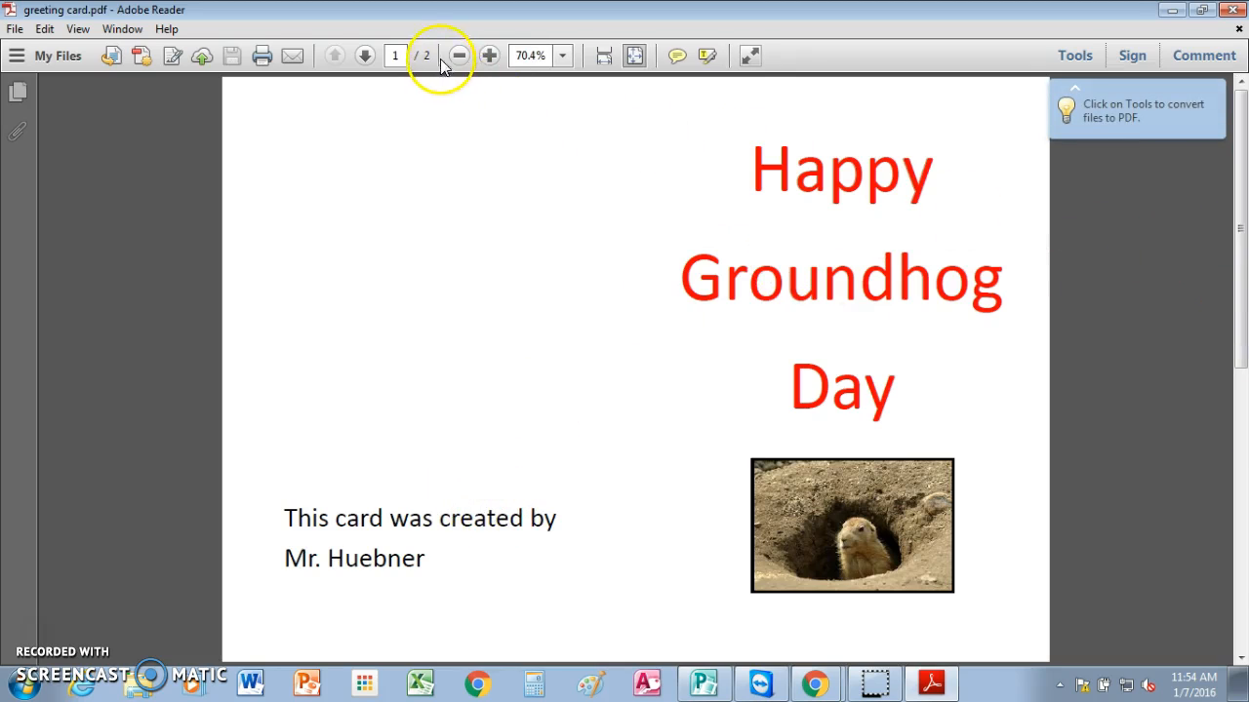